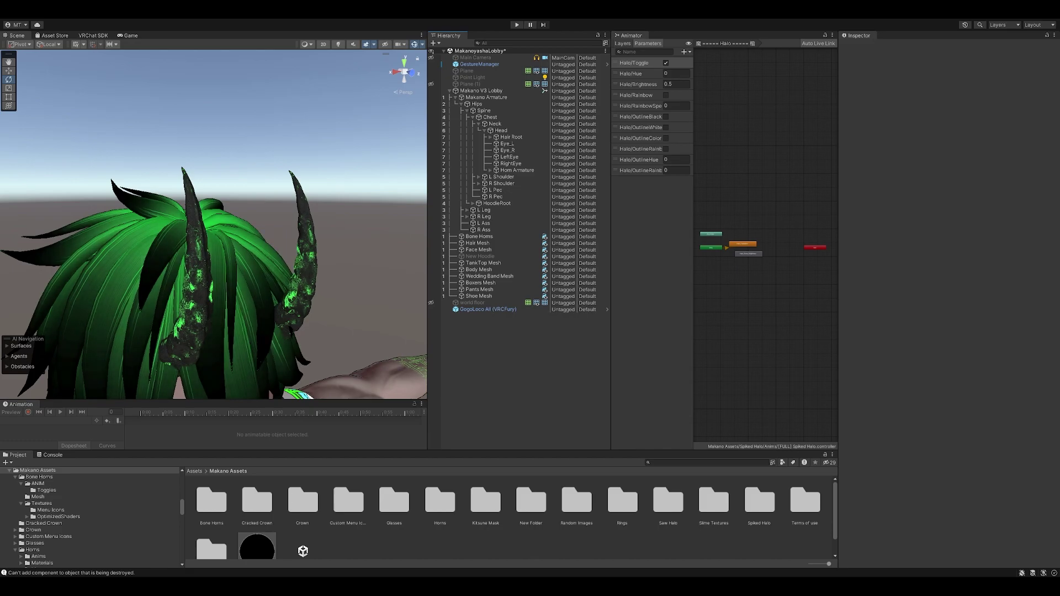
Browse into Custom Menu Icons, return to Makano Assets, then open the Spiked Halo folder.
click(356, 503)
double_click(356, 503)
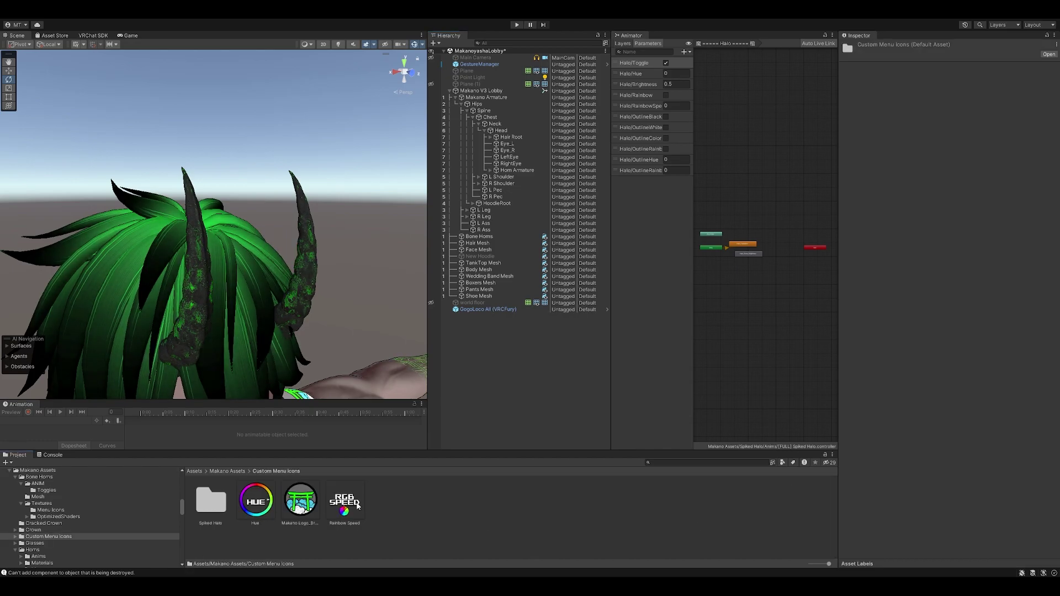
click(230, 472)
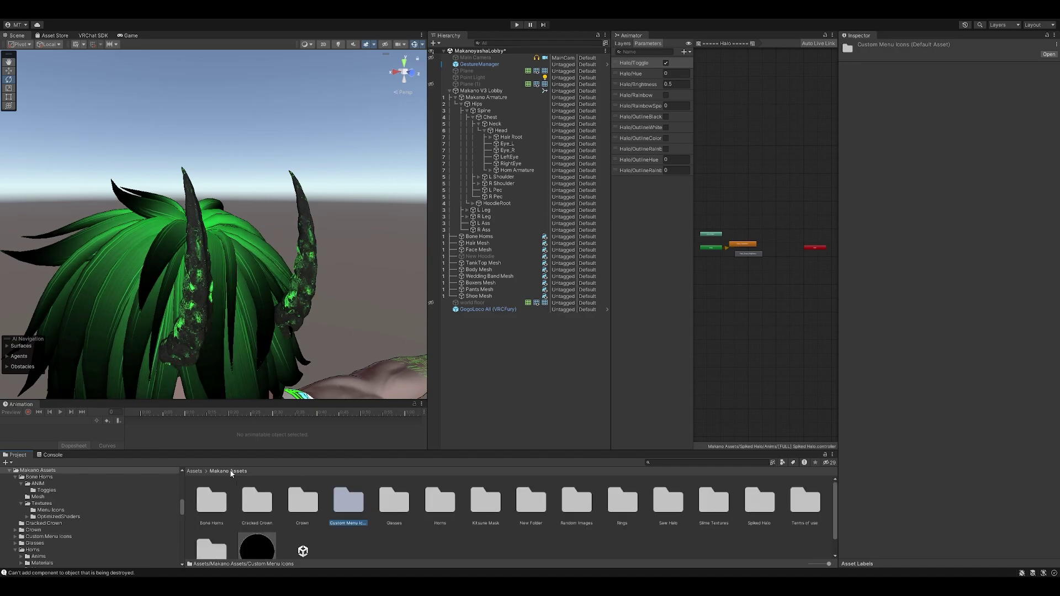
double_click(758, 500)
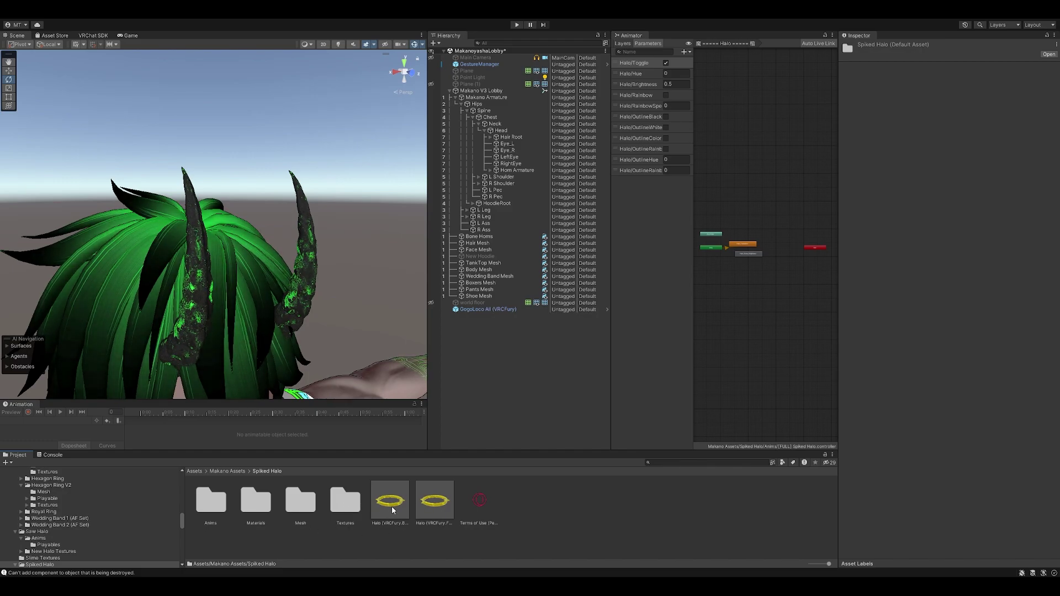
Drag the Halo (VRCFury.FULL) prefab onto the avatar and frame its Halo Bone in view.
click(429, 508)
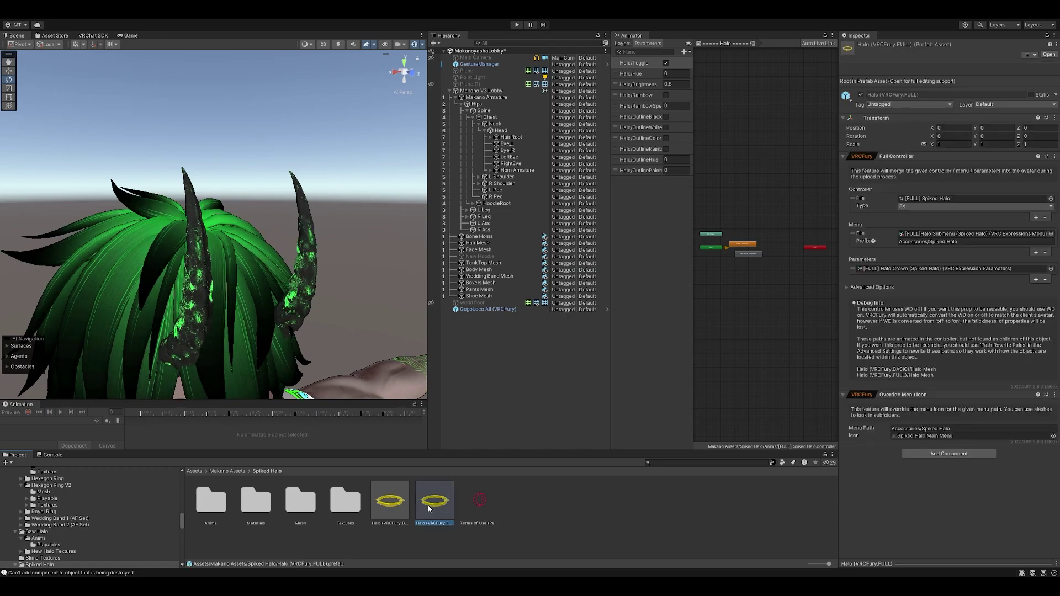
drag(429, 508, 493, 92)
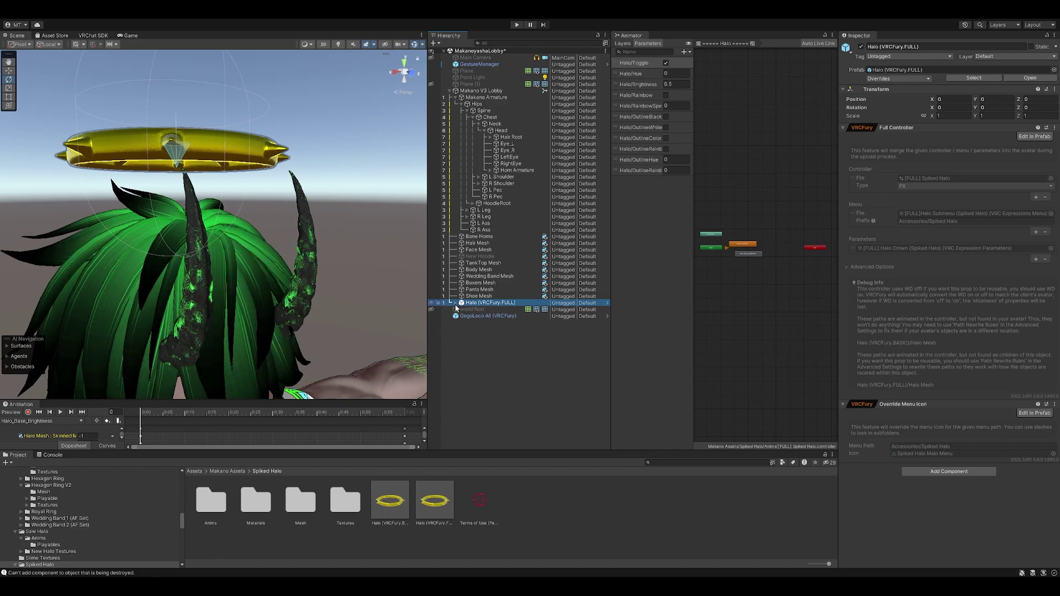
click(456, 304)
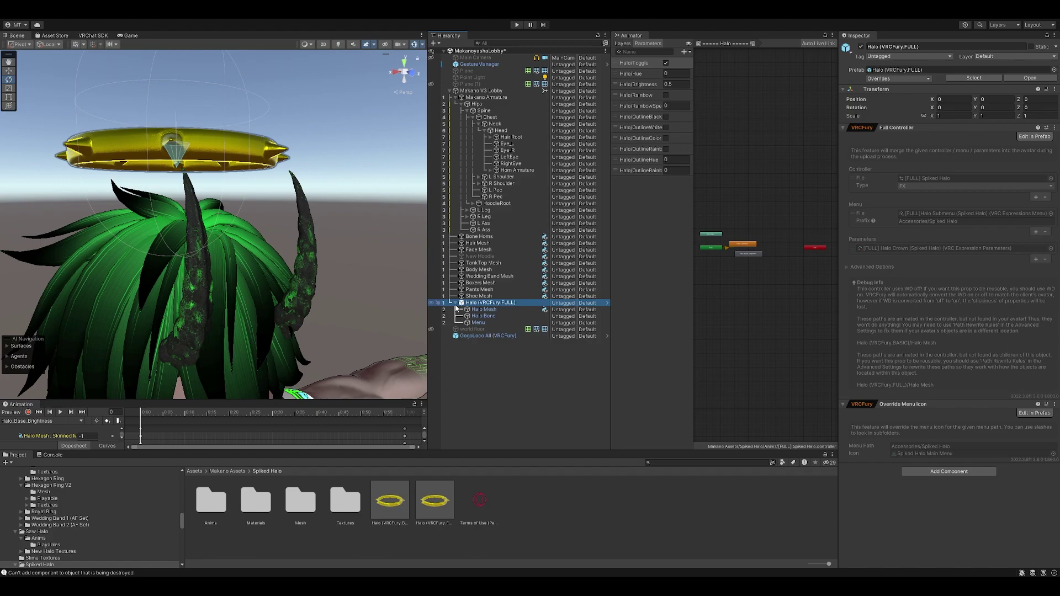
click(478, 317)
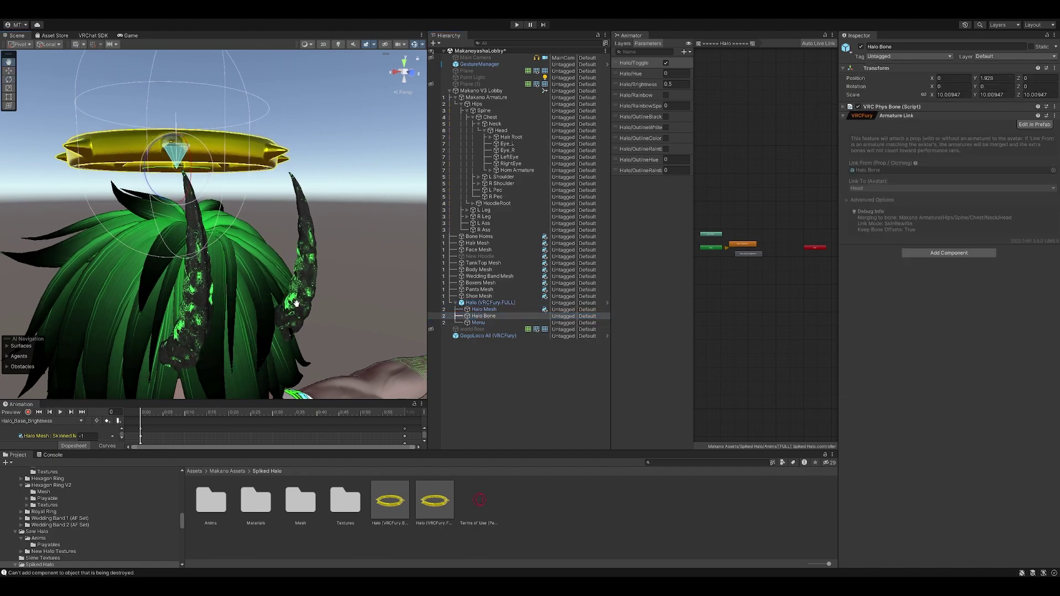
key(f)
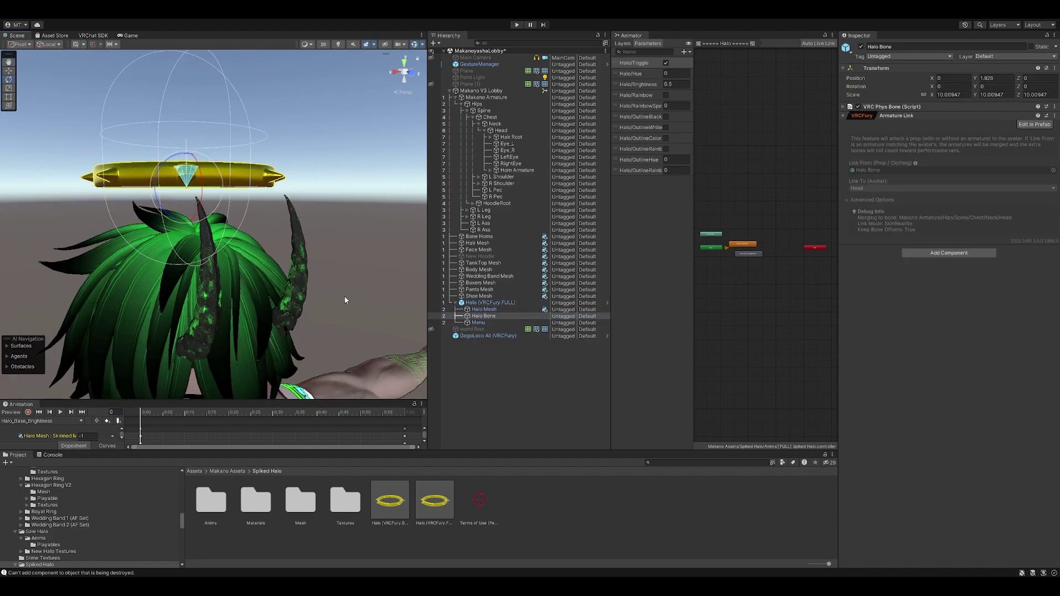
alt+drag(228, 207, 244, 184)
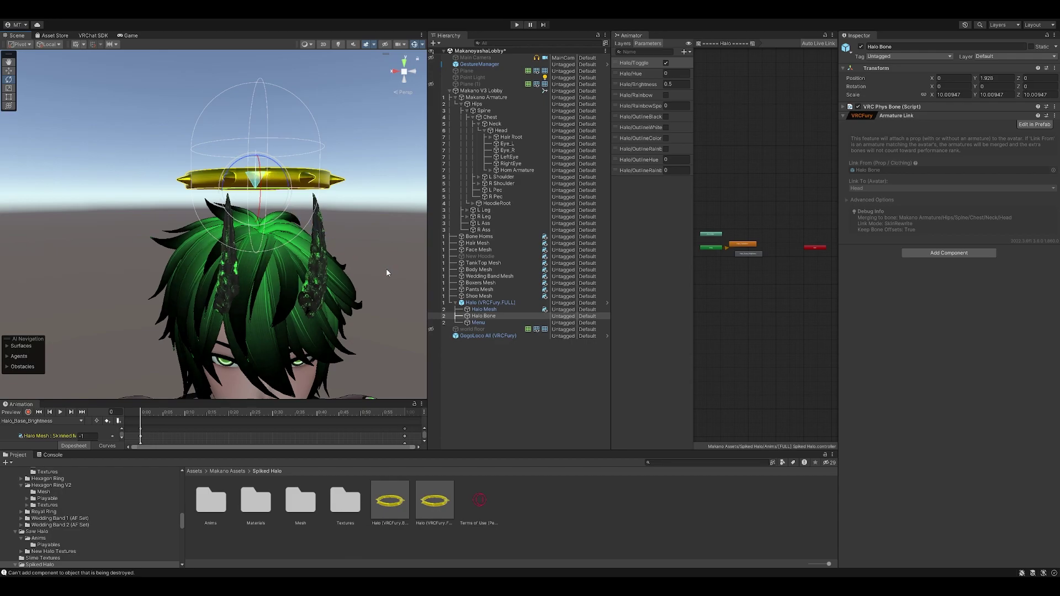
Inspect the halo's Halo Mesh, Halo Bone and Menu children, then frame the Halo Bone.
click(538, 360)
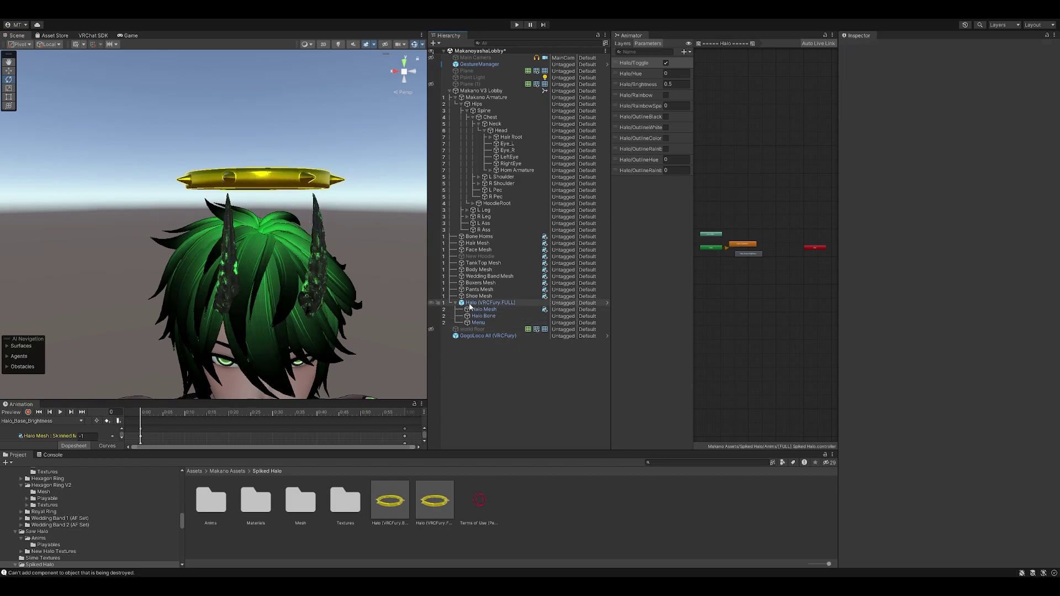
click(478, 304)
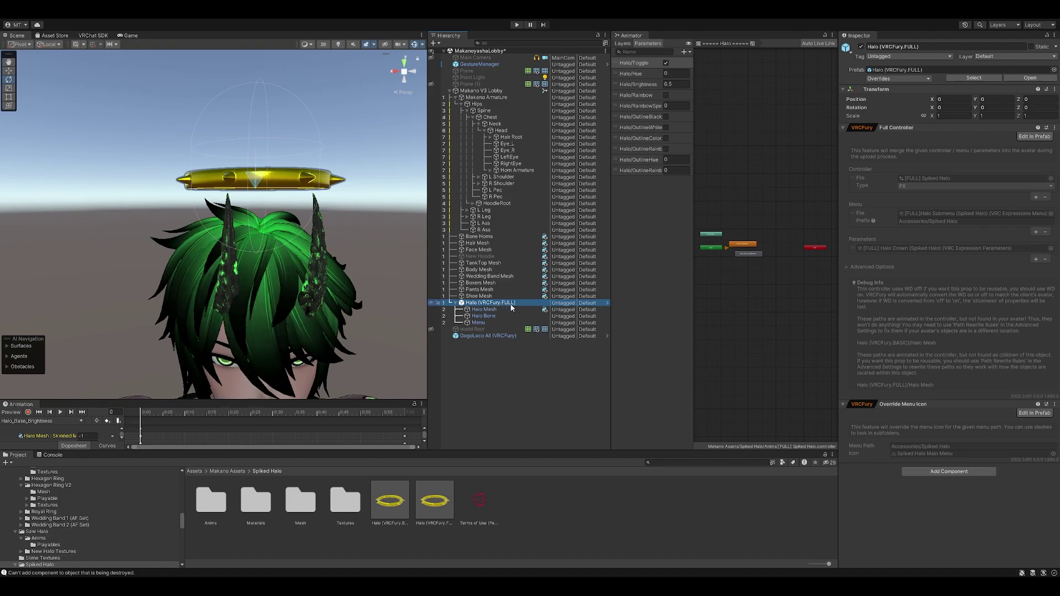
click(484, 309)
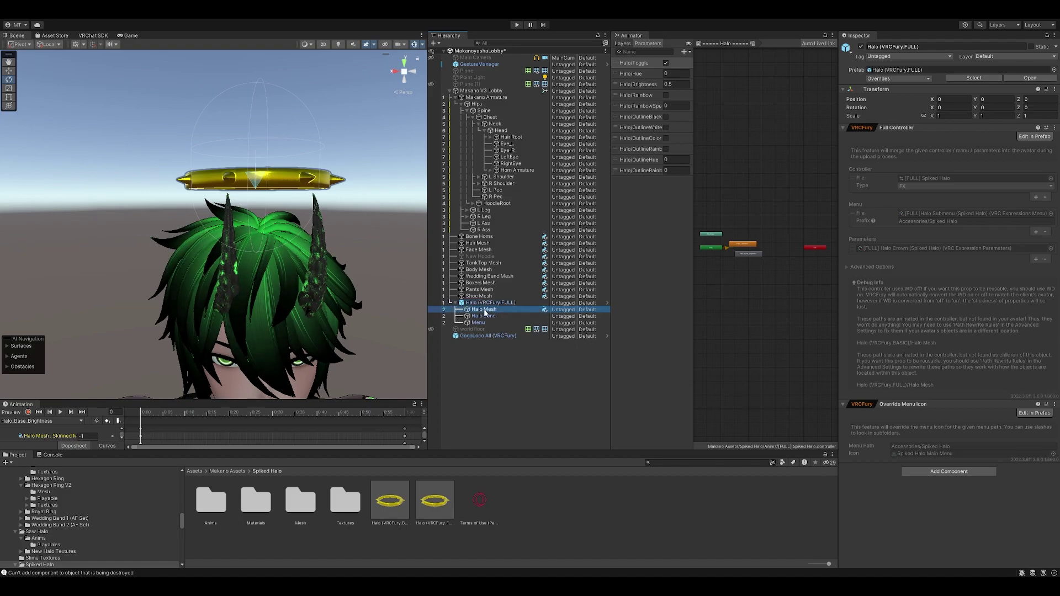
click(484, 316)
click(484, 323)
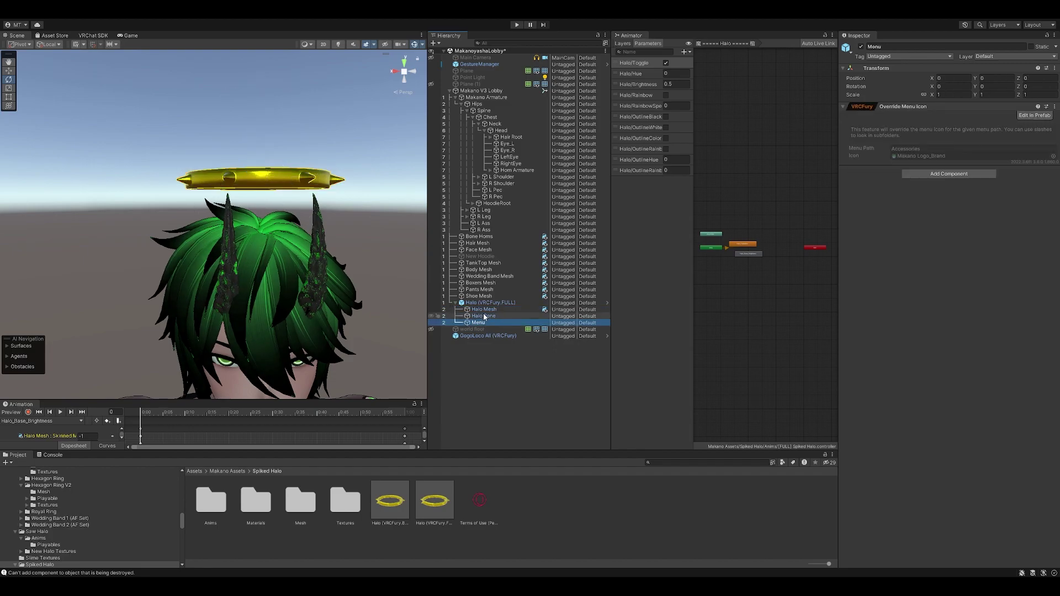
click(483, 317)
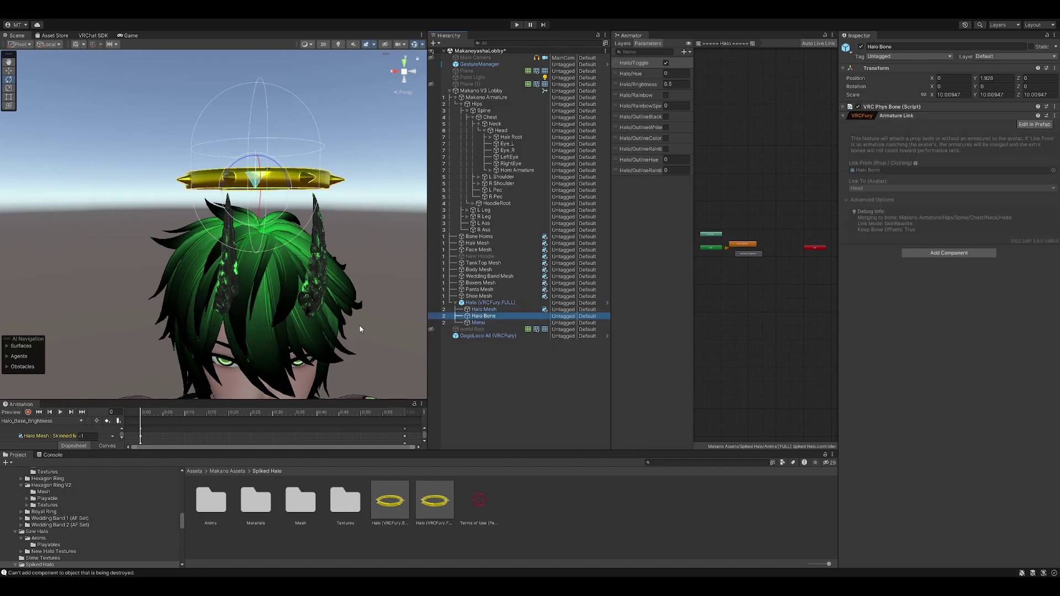
alt+drag(359, 325, 313, 275)
alt+drag(376, 113, 352, 187)
key(f)
scroll(286, 202, up, 2)
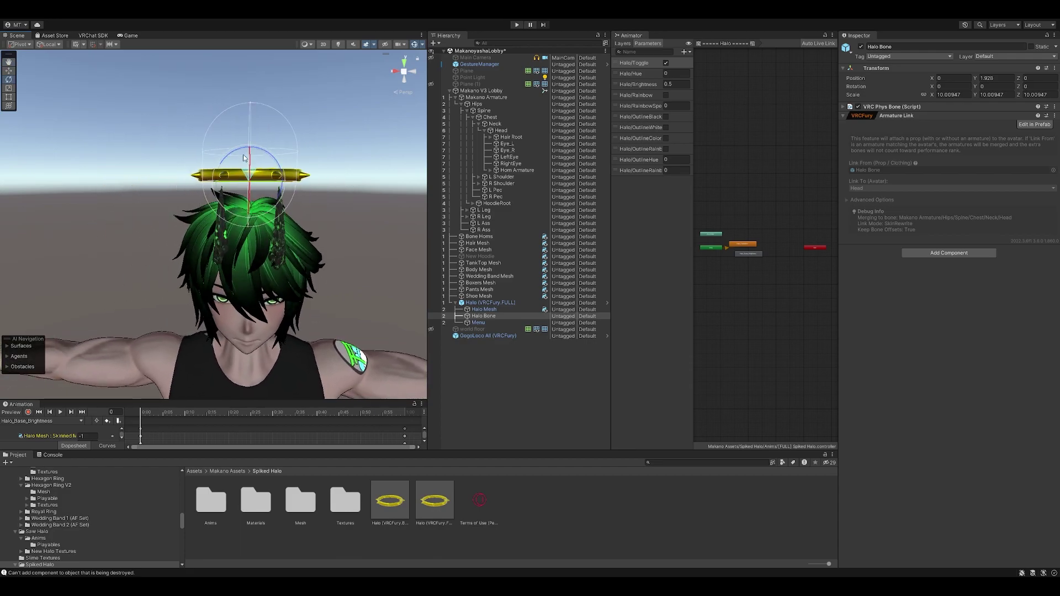
Shift the Halo Bone to X 0.0677 and tilt it to a Z rotation of -15.807.
drag(243, 154, 227, 164)
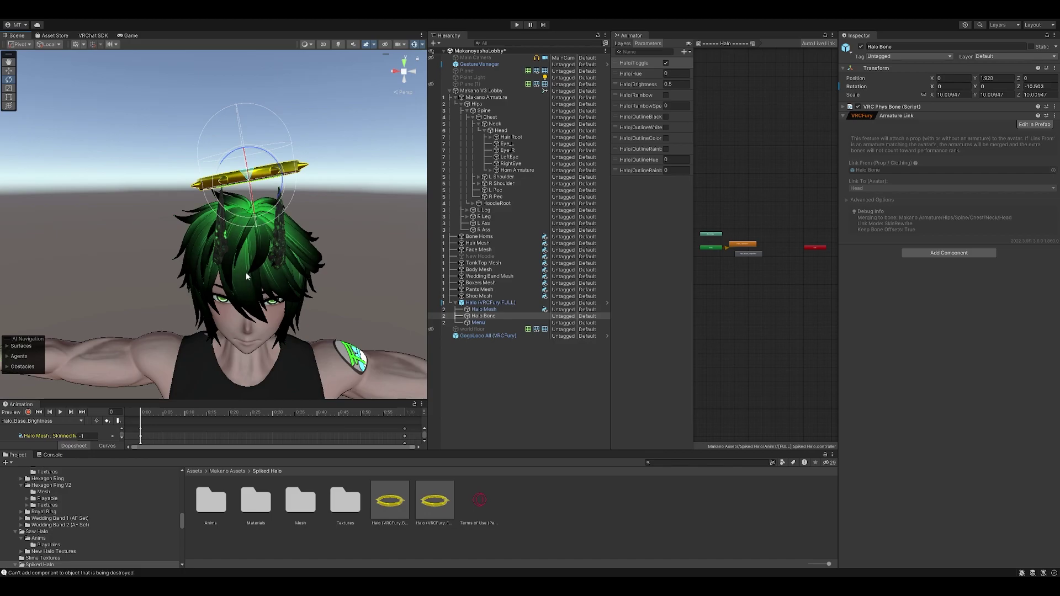
key(ctrl+z)
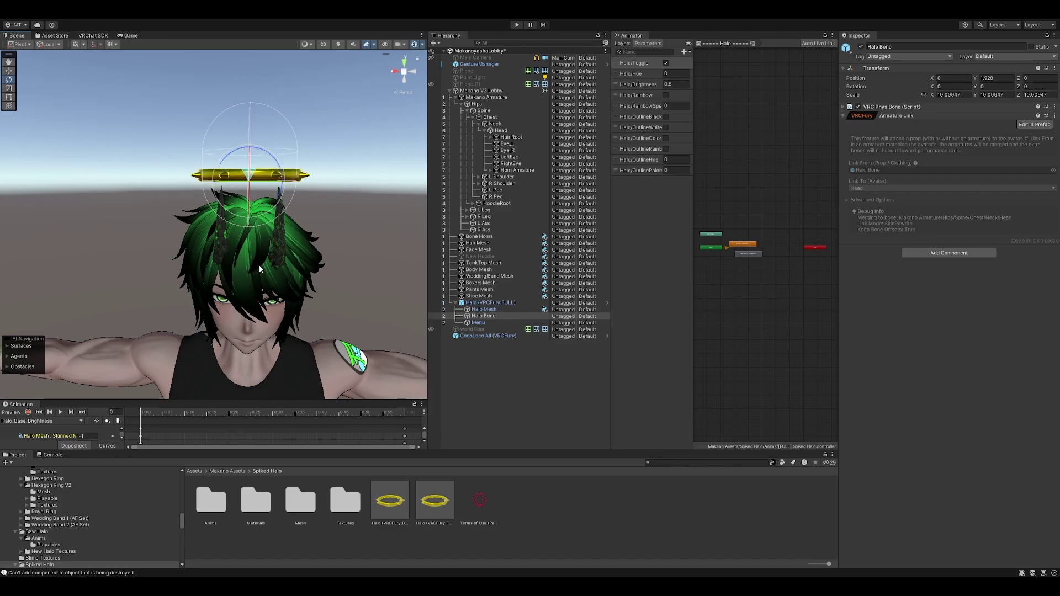
click(8, 70)
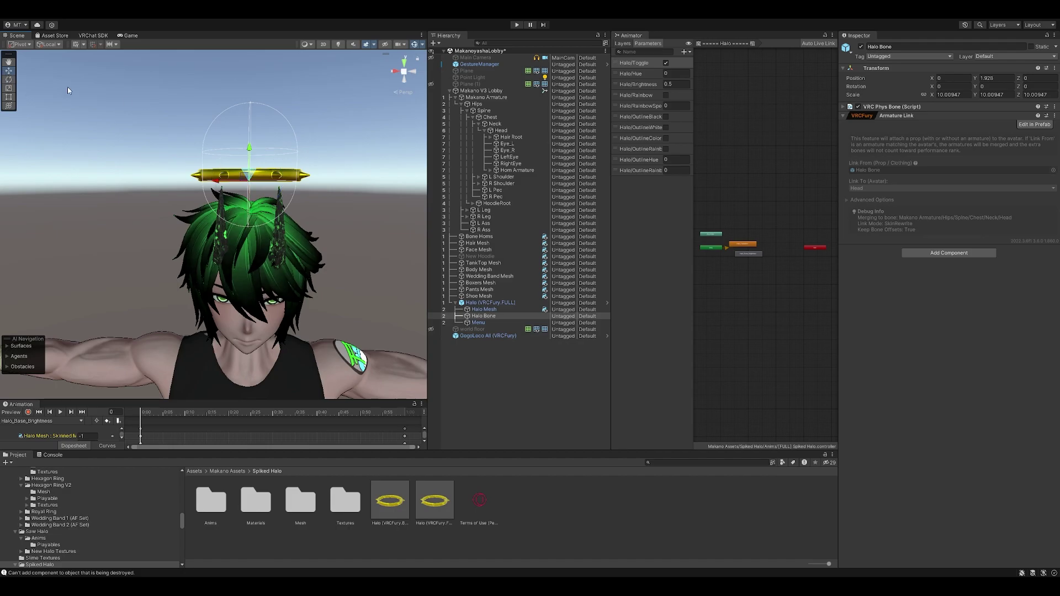
drag(219, 183, 185, 182)
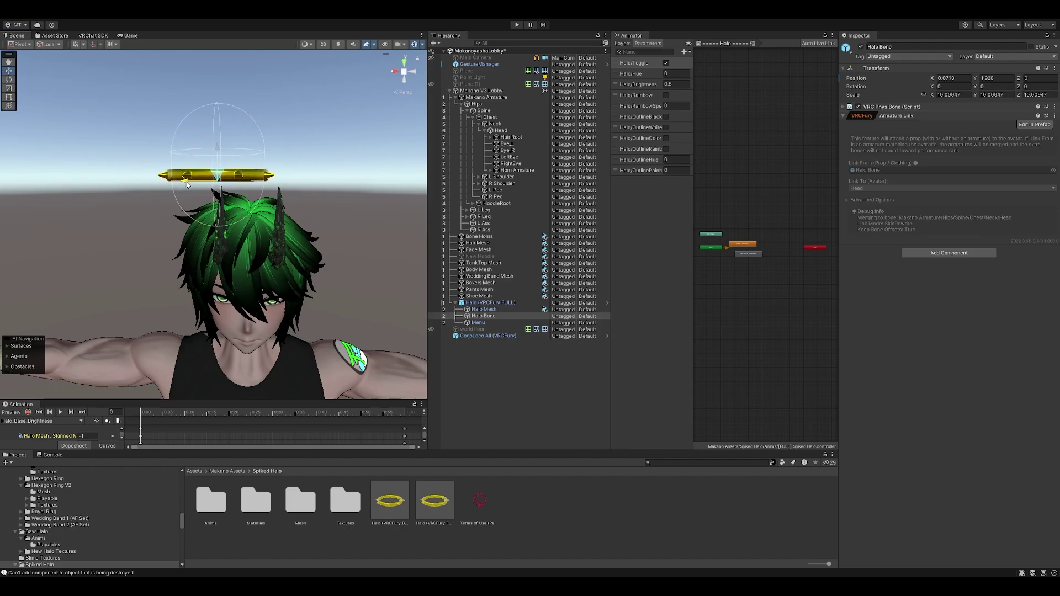
click(9, 80)
drag(210, 212, 215, 291)
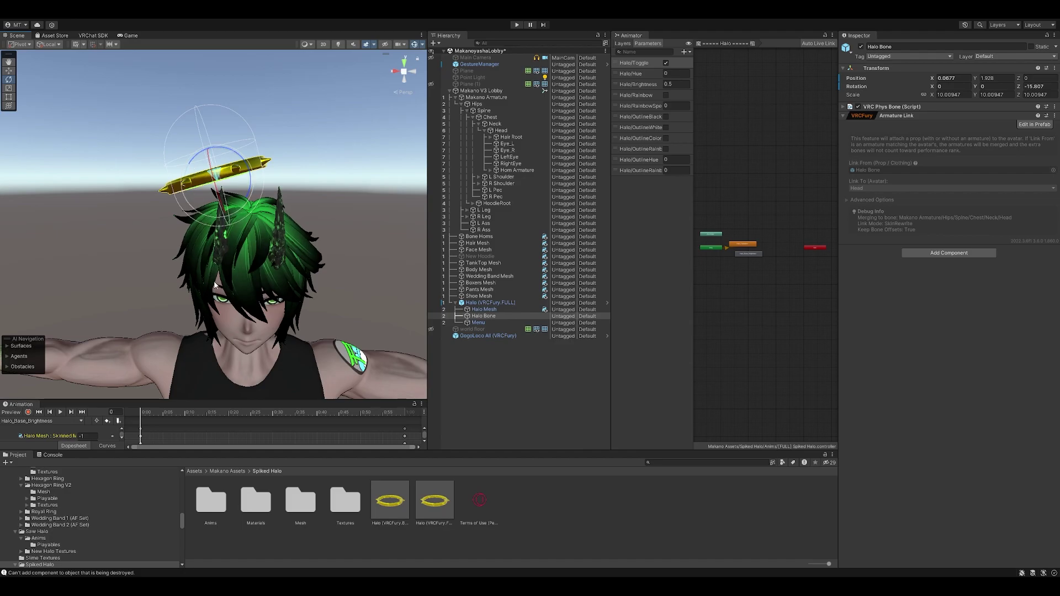
click(452, 376)
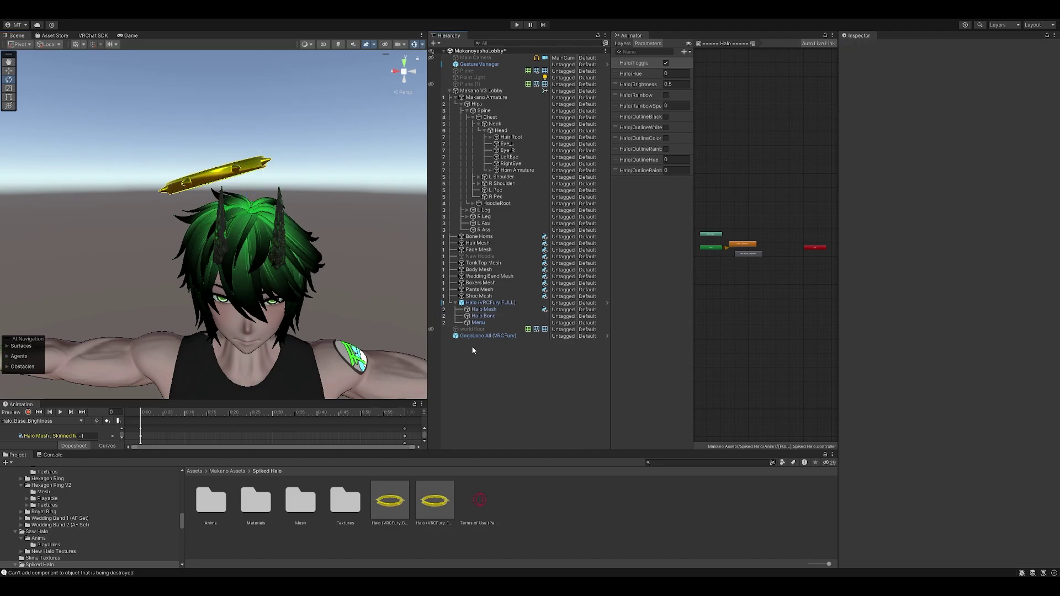
click(495, 304)
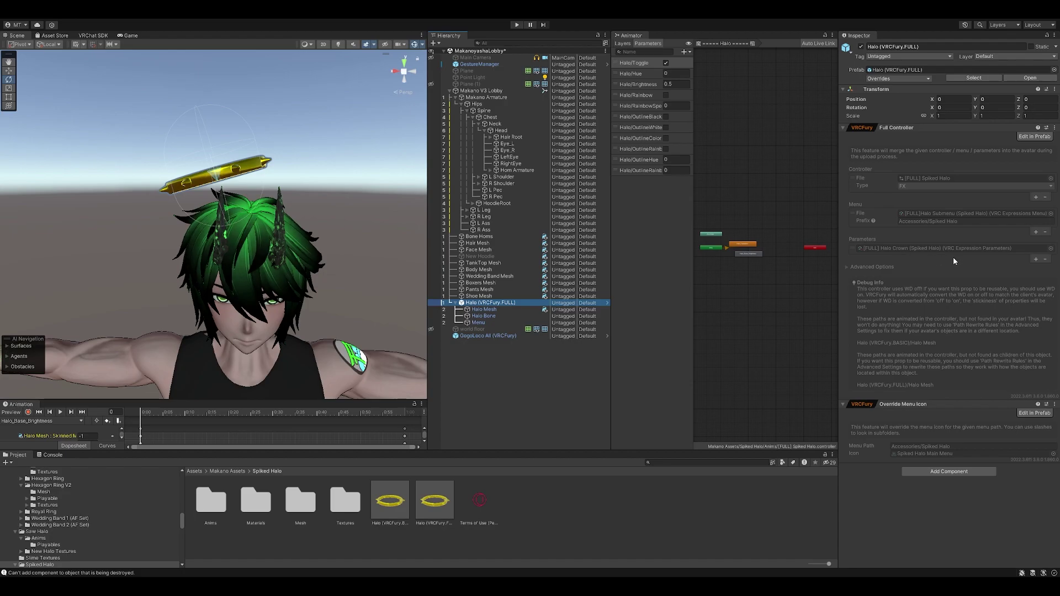
click(520, 316)
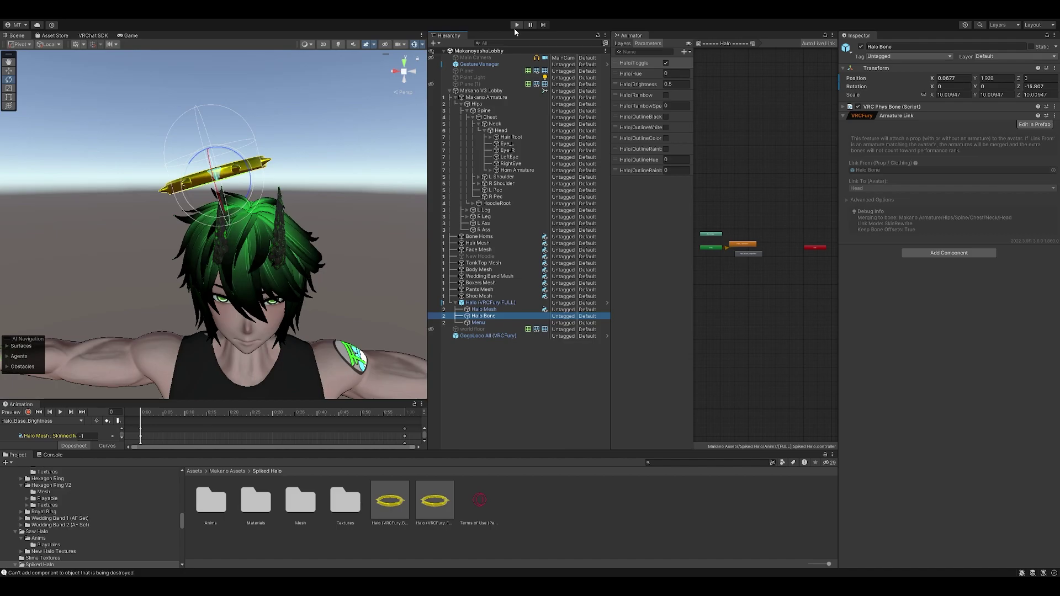
Enter play mode with GestureManager selected and orbit the Scene view to the avatar's halo.
click(468, 65)
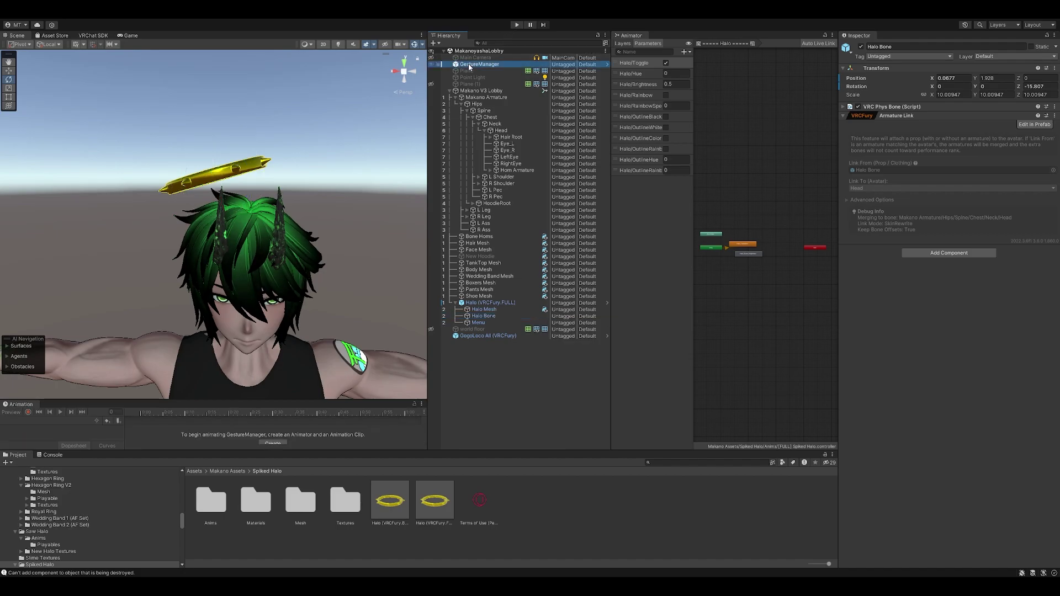
click(517, 26)
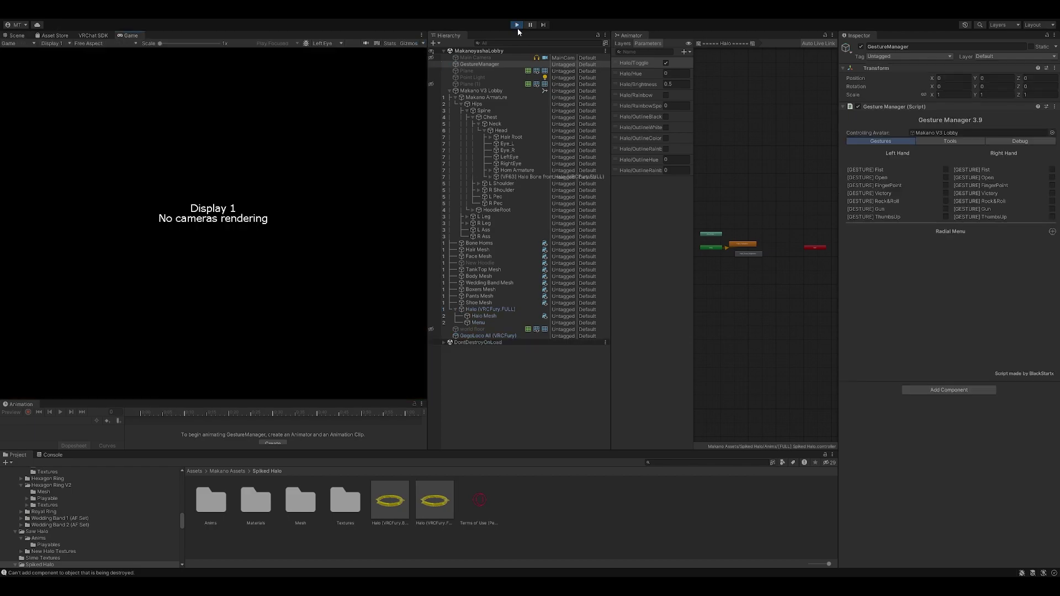
click(19, 36)
middle_drag(188, 166, 109, 167)
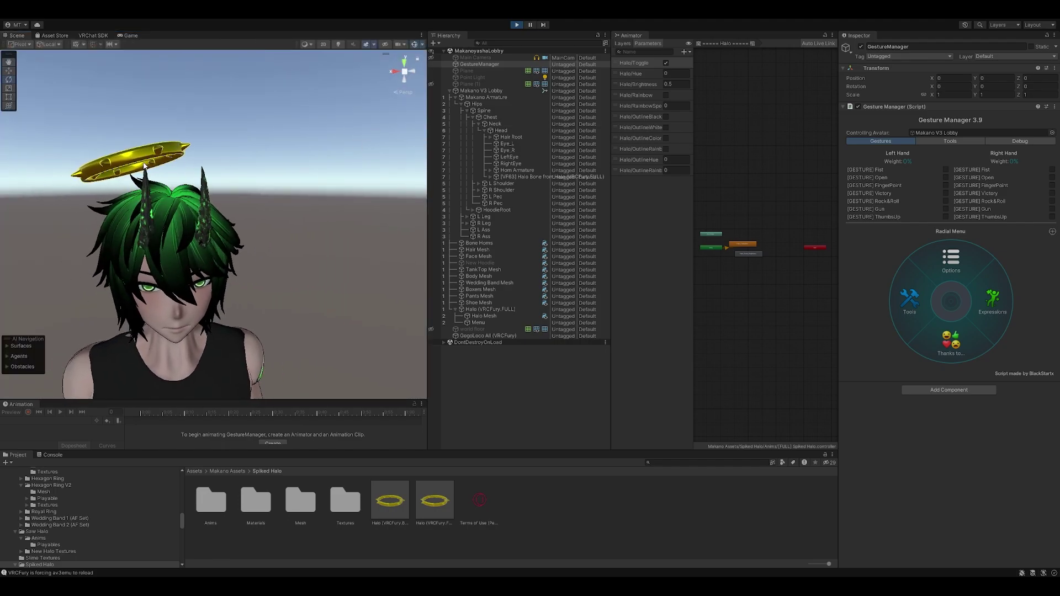
click(472, 92)
click(499, 65)
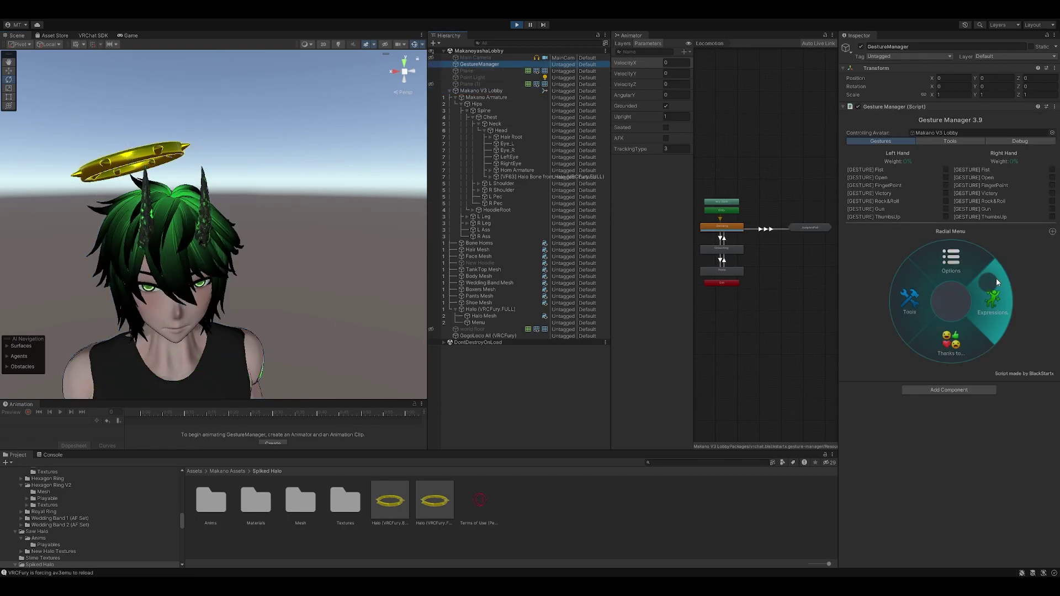
click(949, 142)
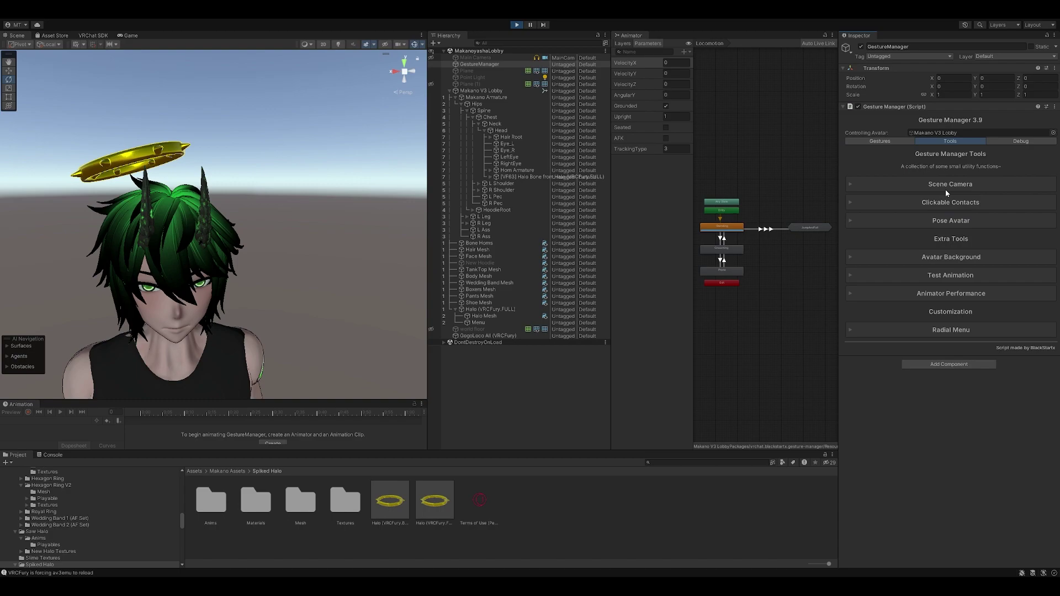
click(928, 218)
click(950, 258)
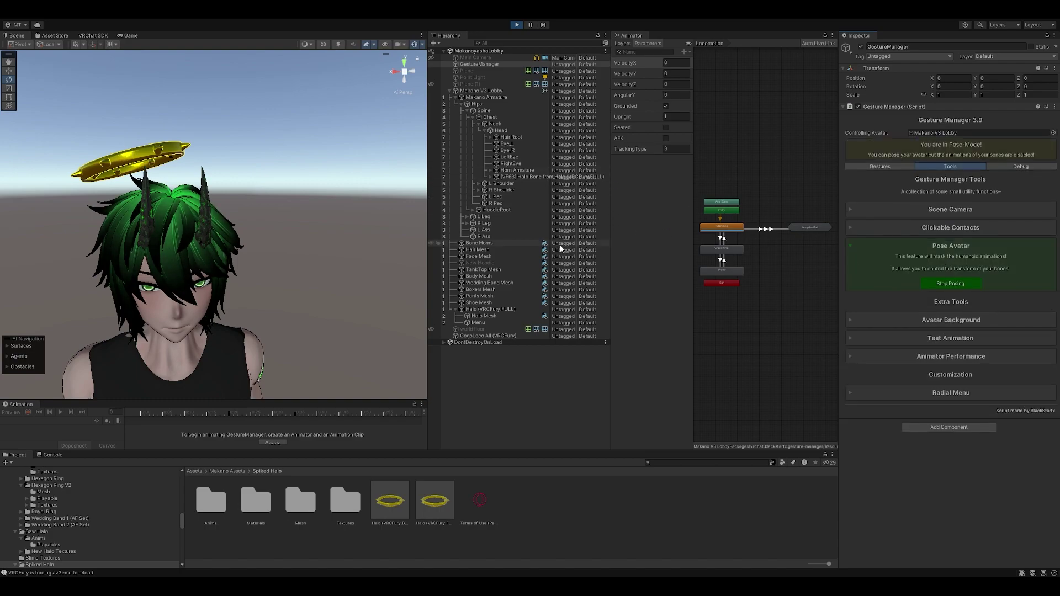
scroll(257, 283, down, 3)
middle_drag(257, 282, 302, 232)
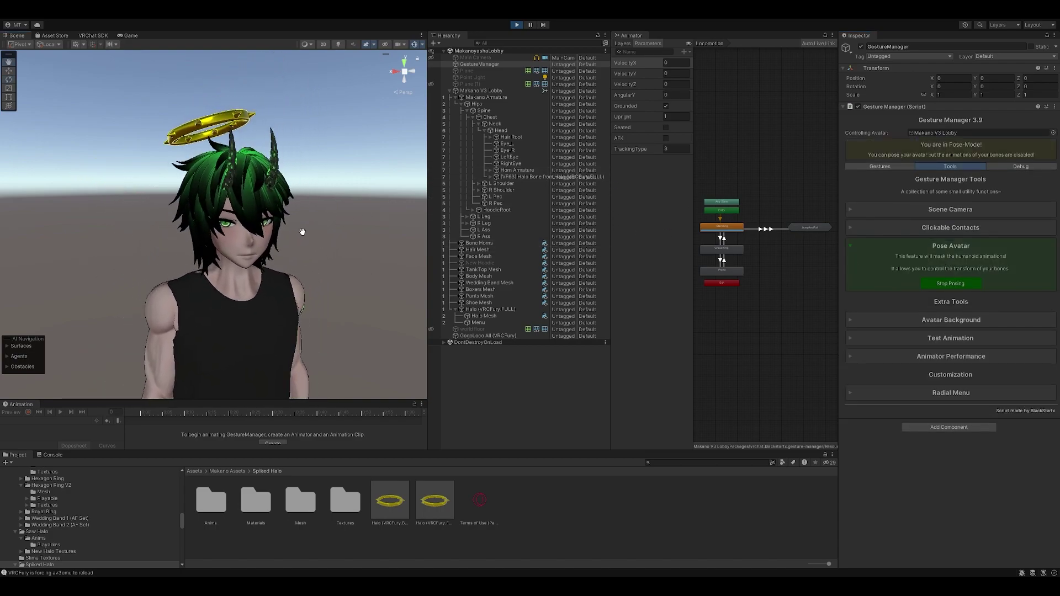
click(511, 125)
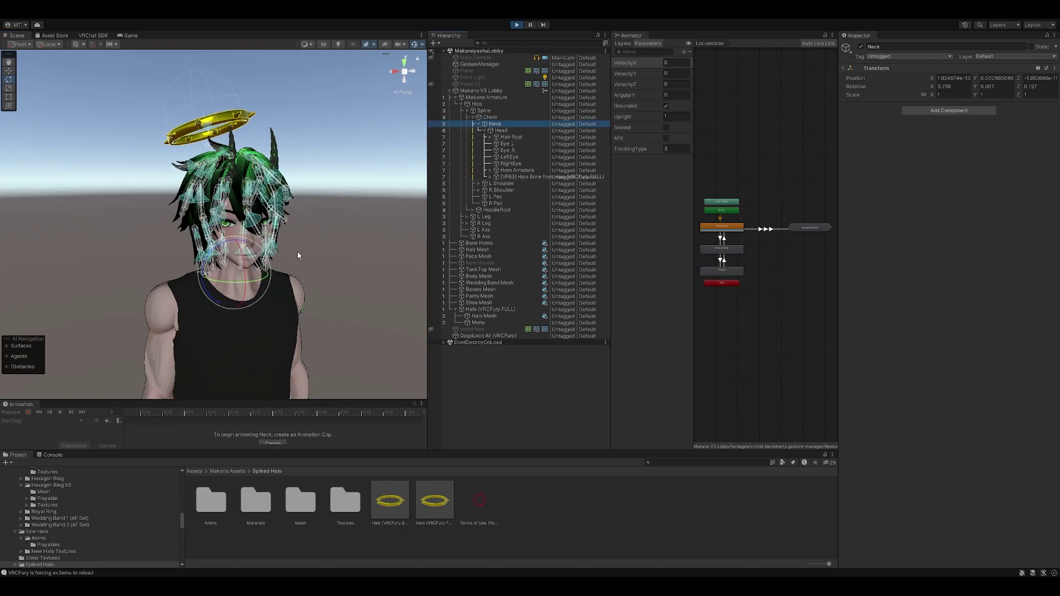
mouse_move(246, 276)
mouse_down()
mouse_move(250, 298)
mouse_move(241, 267)
mouse_up()
key(ctrl+z)
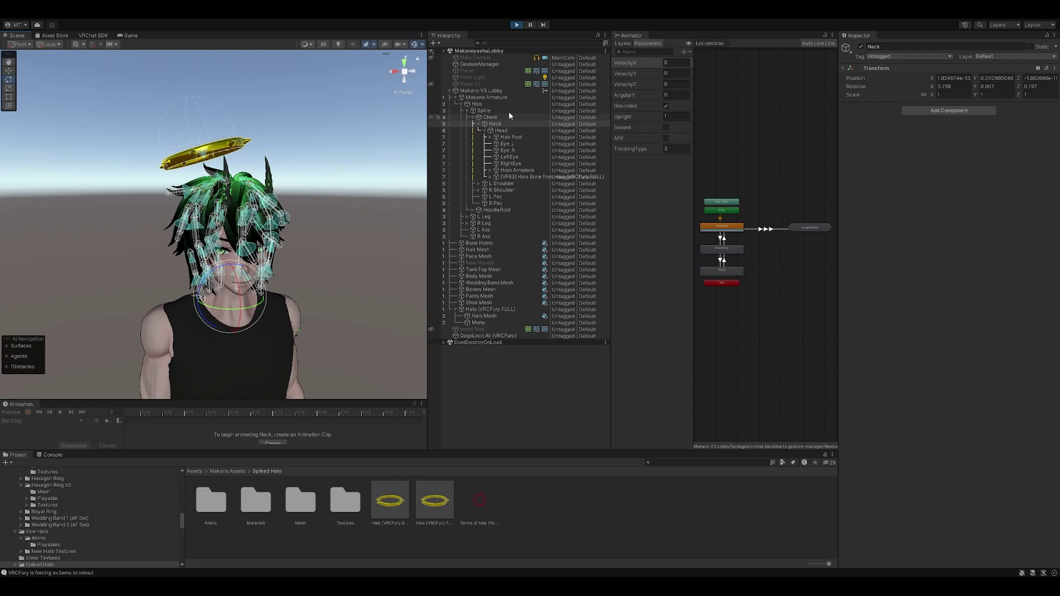
Navigate the Gesture Manager radial menu through Expressions and Accessories to Spiked Halo.
click(482, 65)
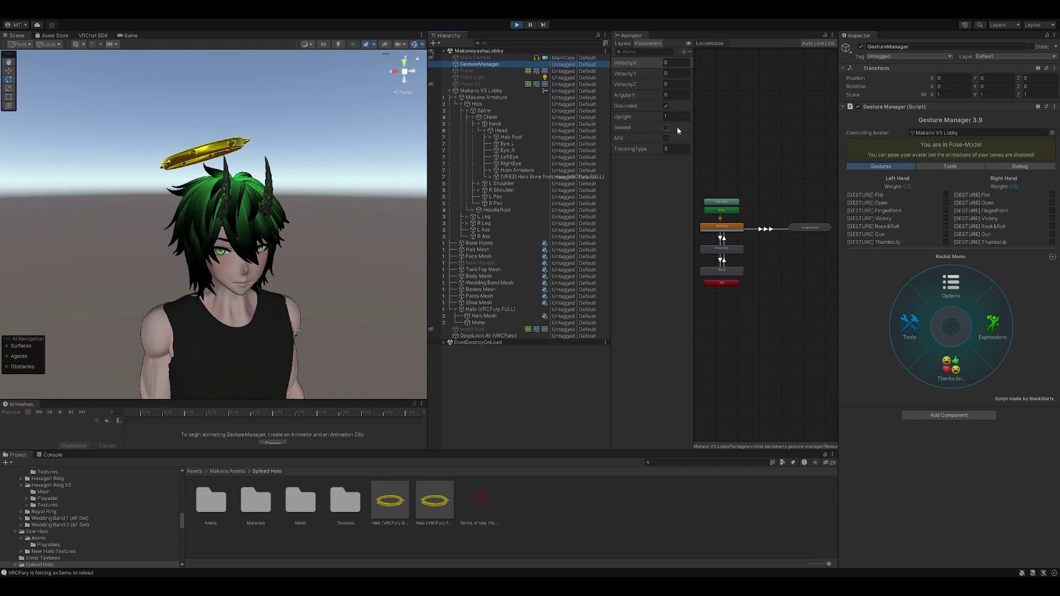
click(979, 329)
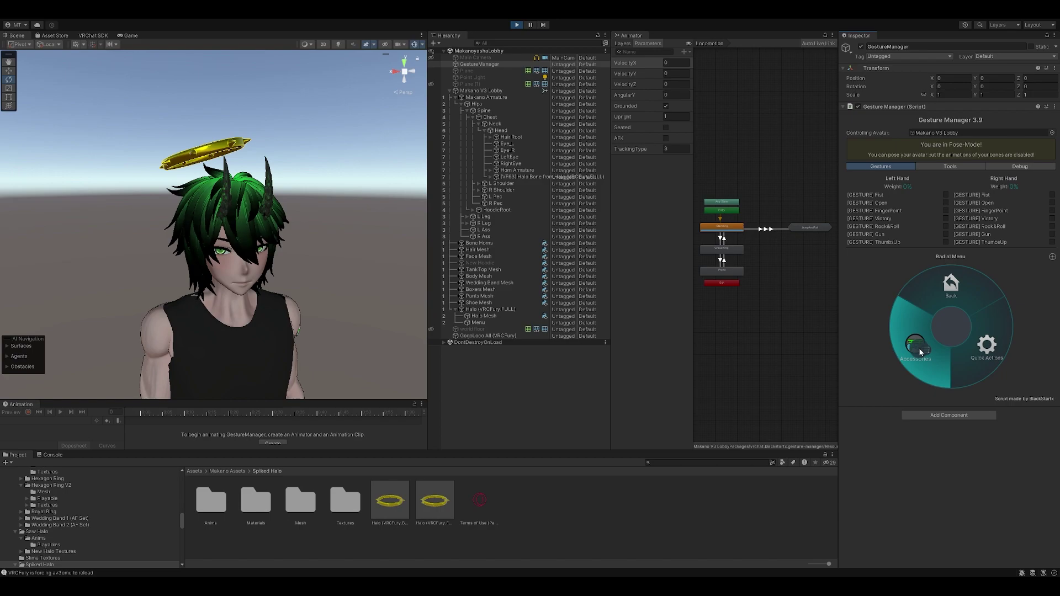
click(920, 352)
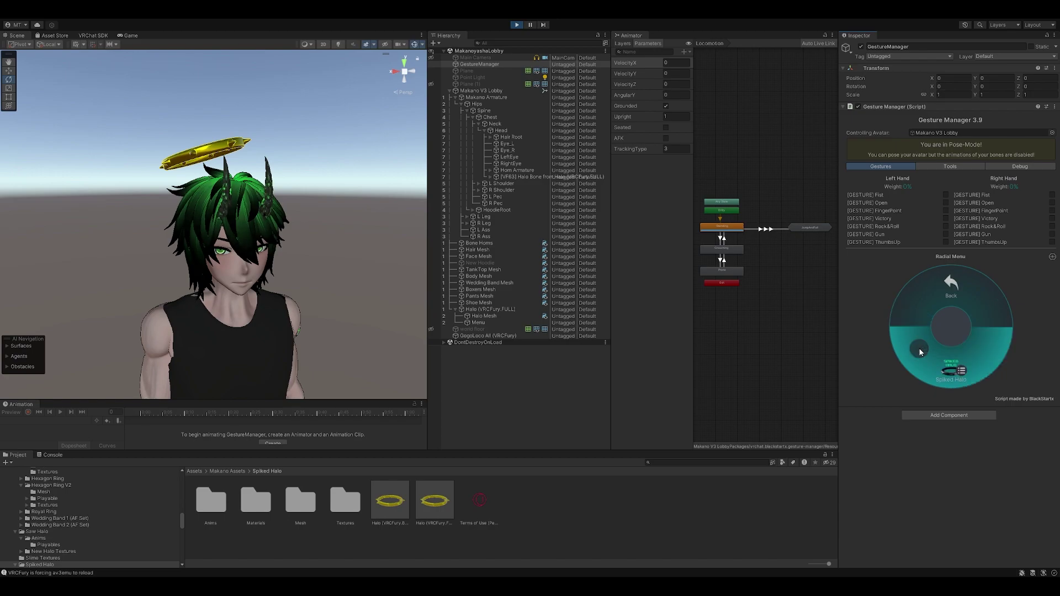
click(954, 374)
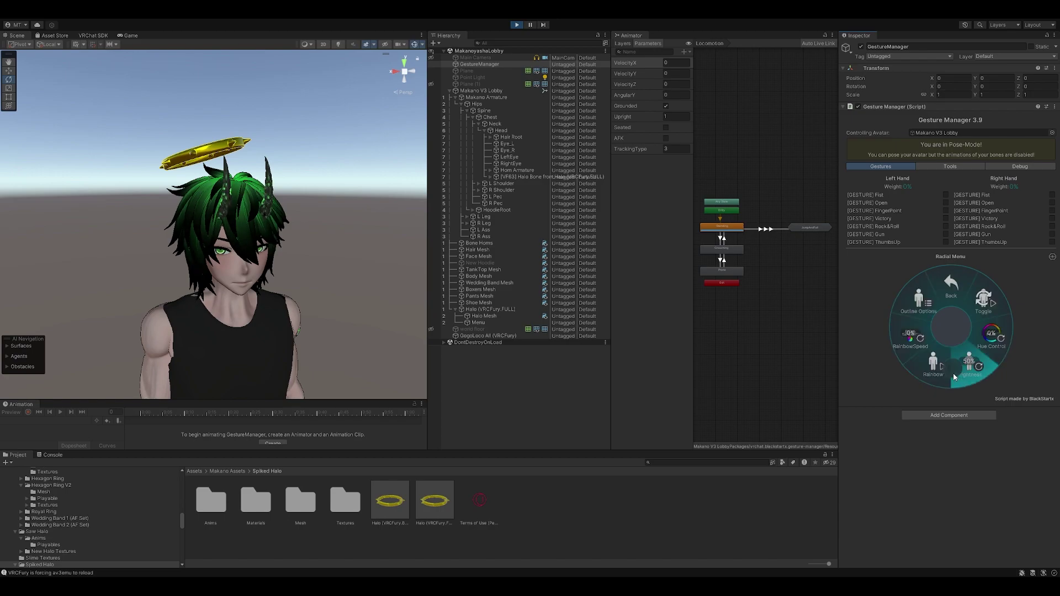
Toggle the halo off and on, then shift its hue from gold toward red.
click(975, 297)
click(975, 294)
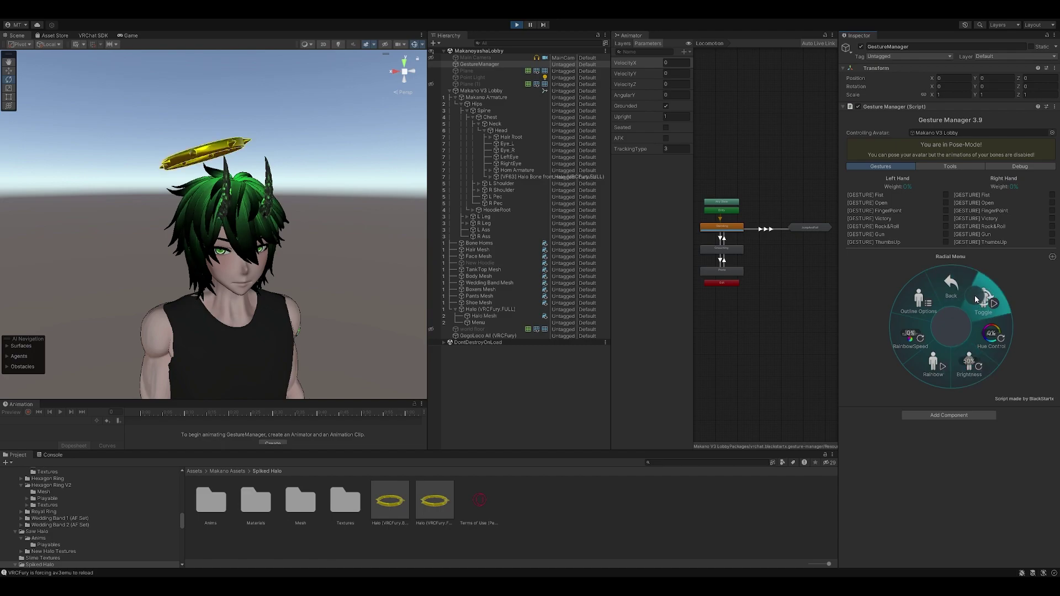
click(973, 328)
mouse_move(974, 328)
mouse_down()
mouse_move(976, 316)
mouse_move(989, 324)
mouse_move(979, 345)
mouse_move(959, 323)
mouse_move(969, 348)
mouse_move(993, 322)
mouse_up()
Try halo brightness at about 71% and 14%, then speed up the rainbow colour cycling.
click(964, 346)
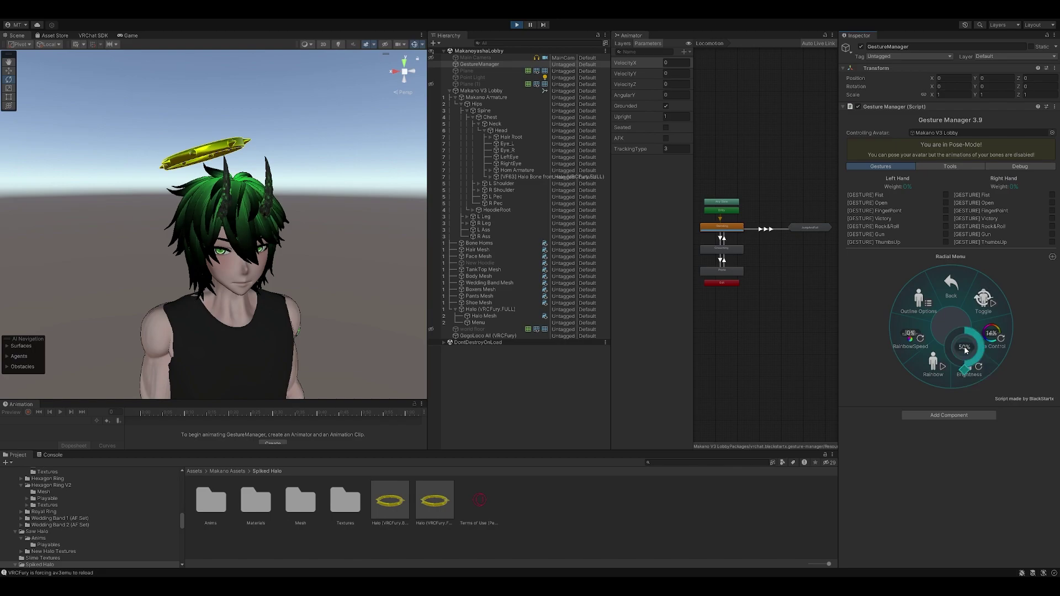
drag(962, 352, 942, 351)
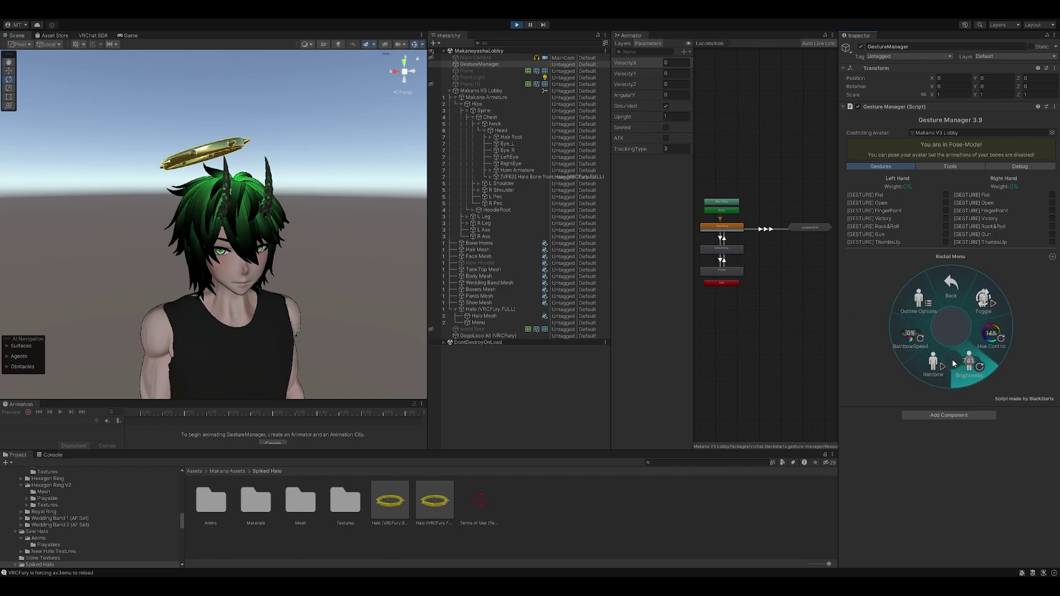
click(975, 365)
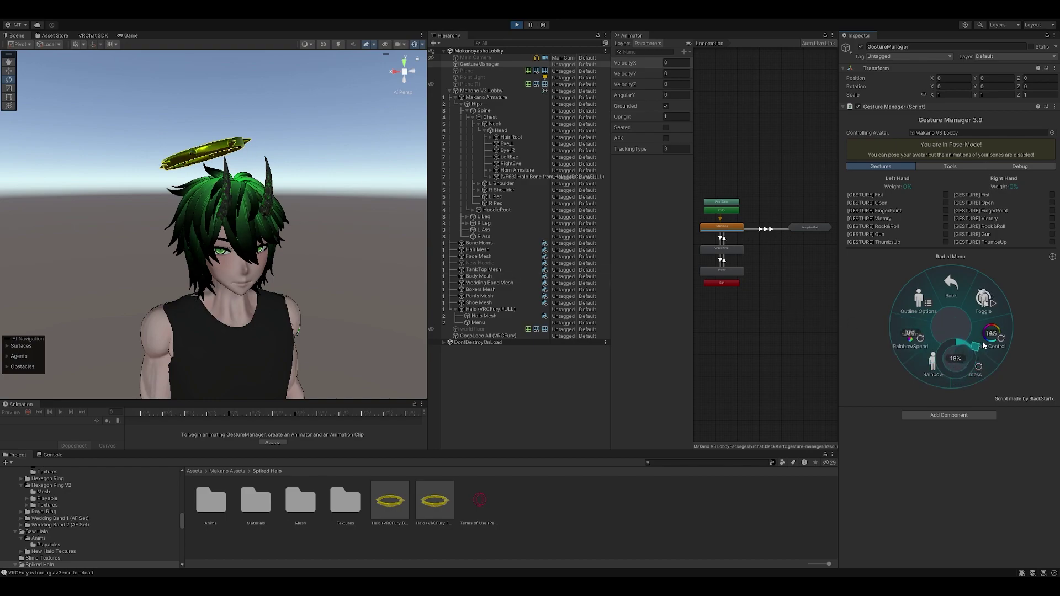
drag(980, 368, 953, 381)
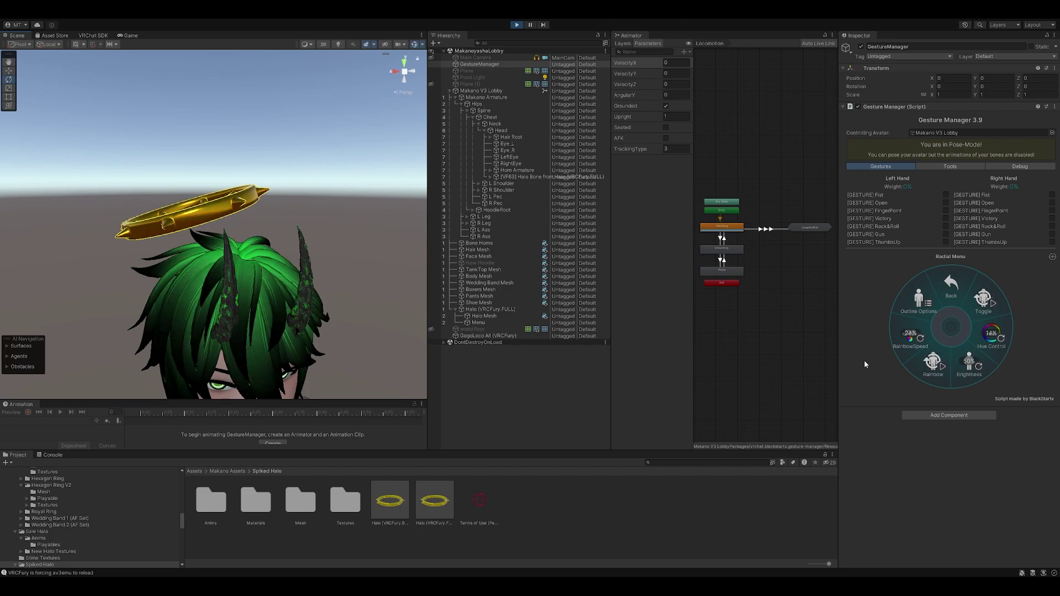
click(974, 358)
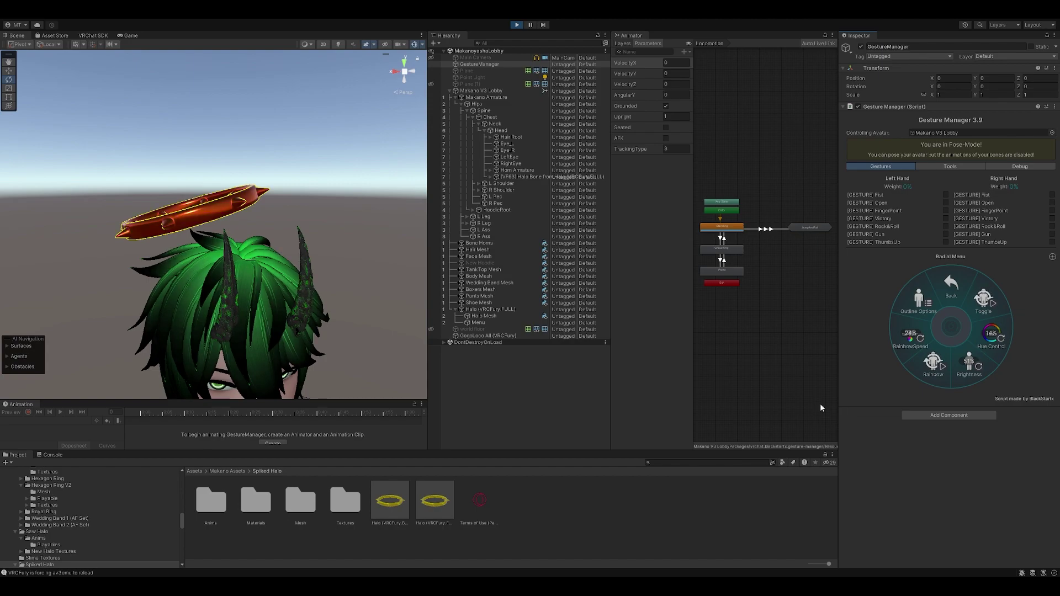
drag(935, 332, 915, 294)
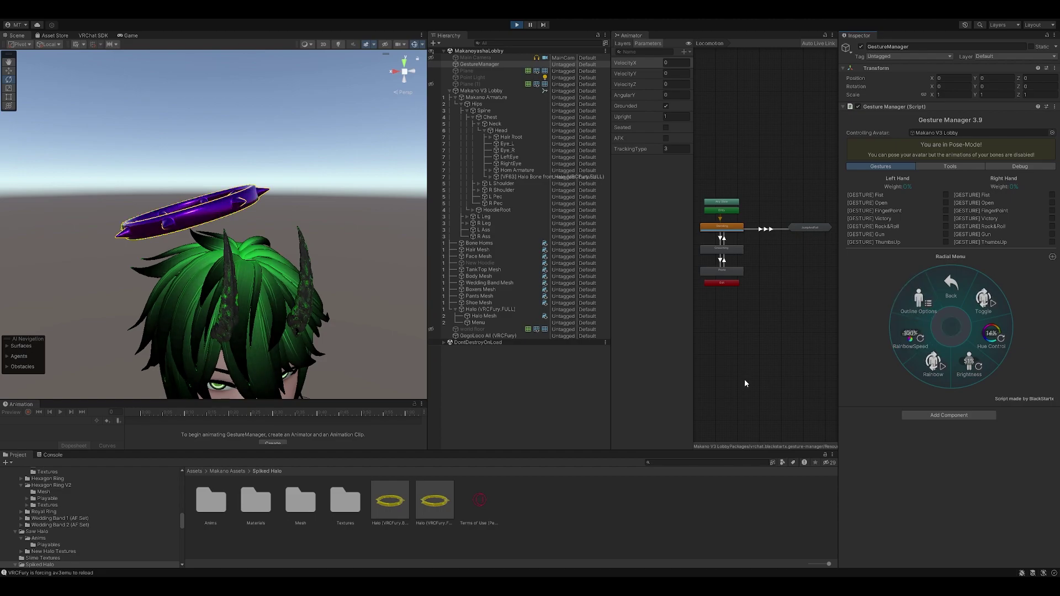
In Outline Options, make the outline White and shift the Outline Hue to about 66%.
click(915, 316)
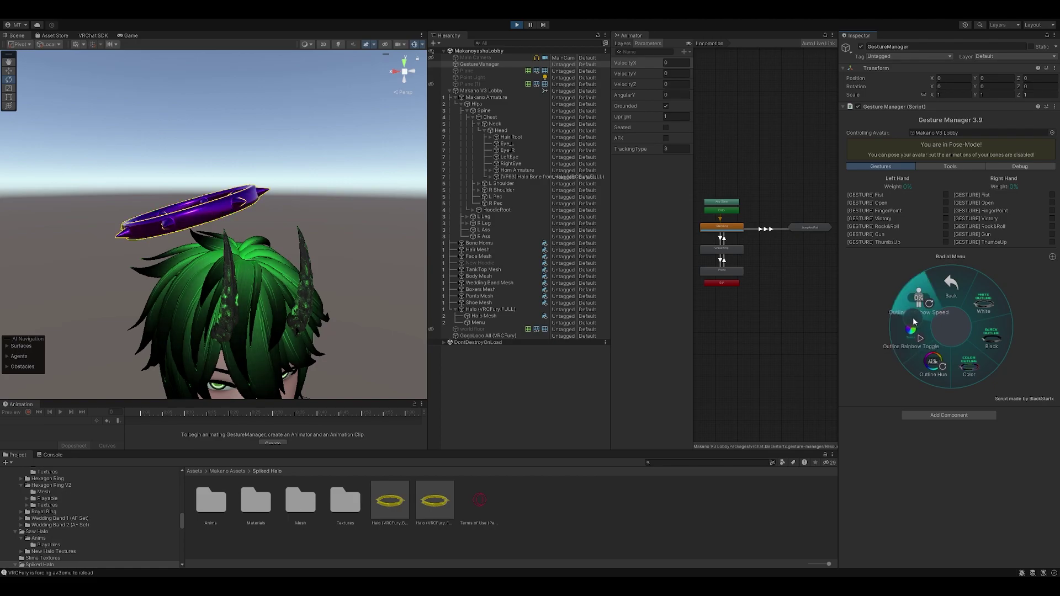
click(985, 300)
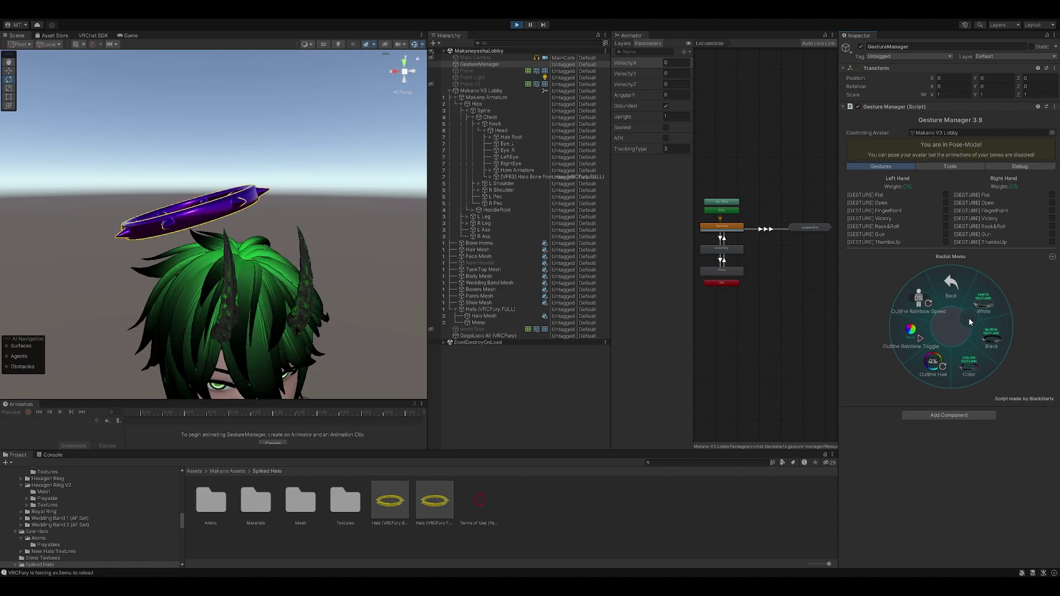
click(945, 342)
drag(944, 344, 909, 360)
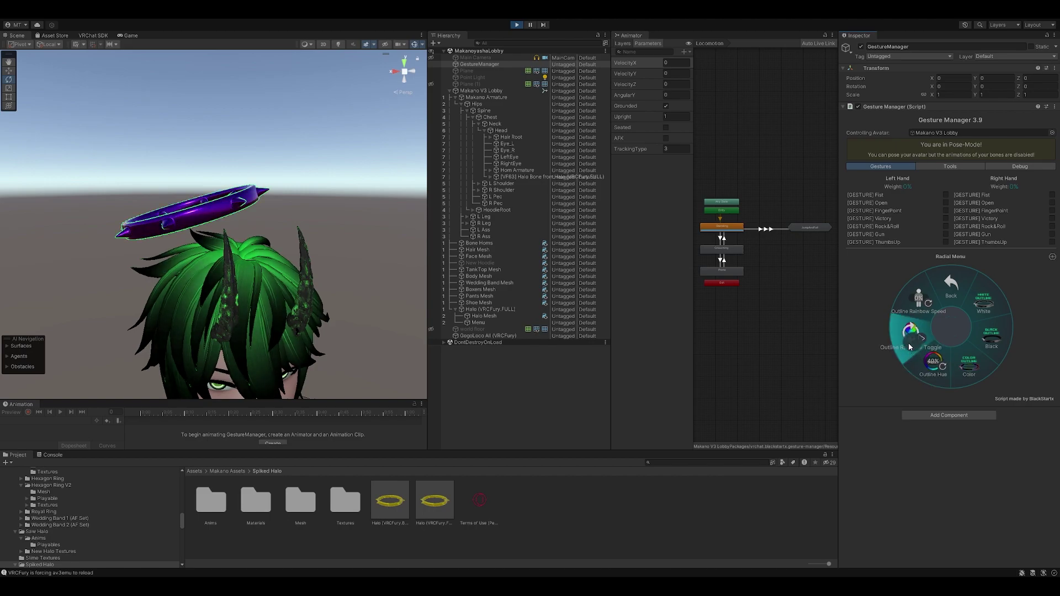
Set Outline Rainbow Speed to 100% and return to the main Spiked Halo controls.
click(919, 307)
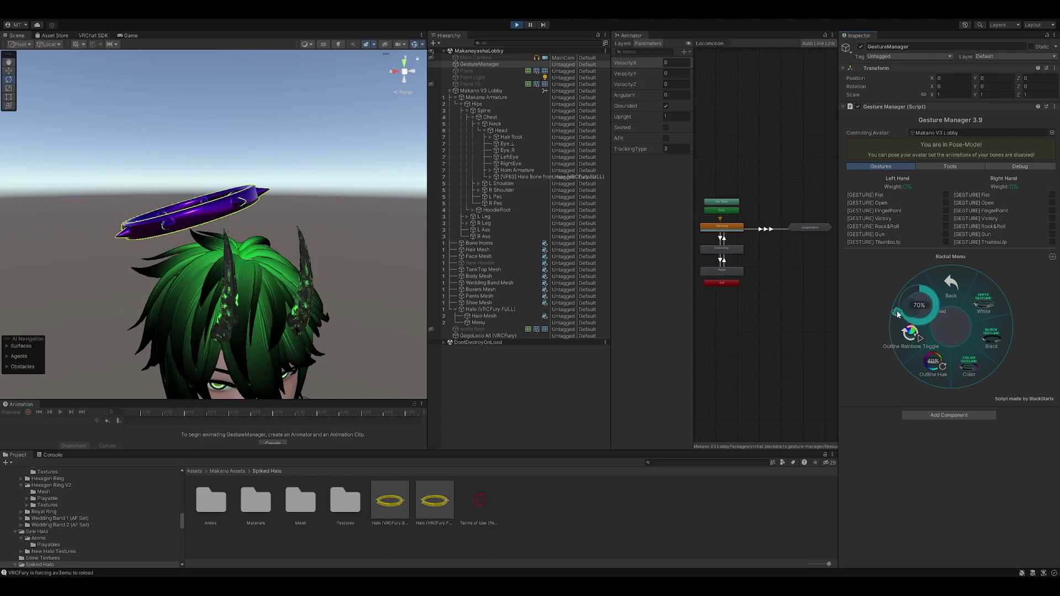
click(943, 260)
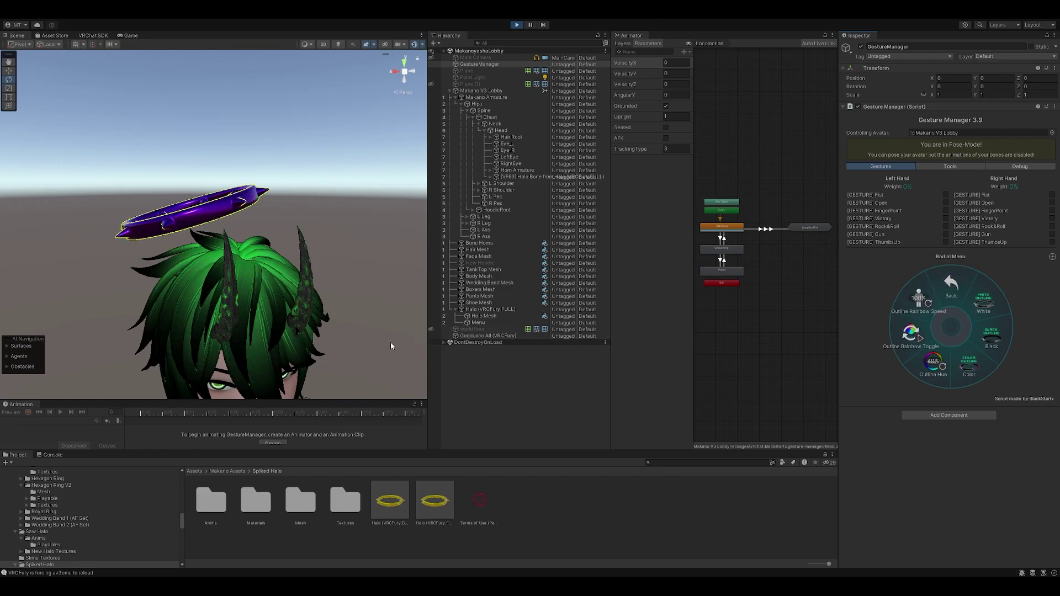
scroll(359, 348, up, 5)
drag(337, 325, 369, 319)
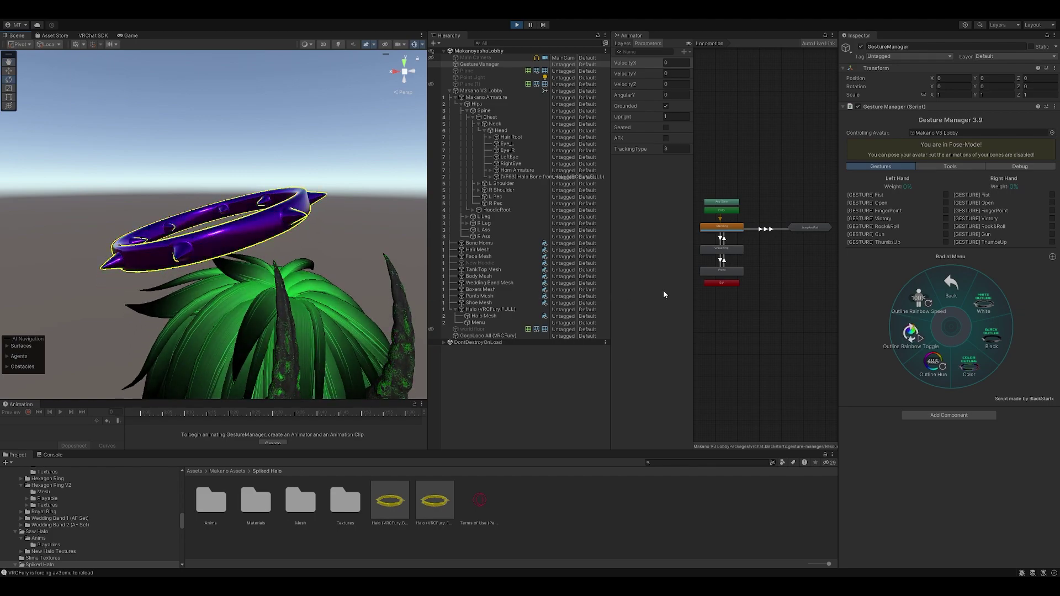
click(951, 284)
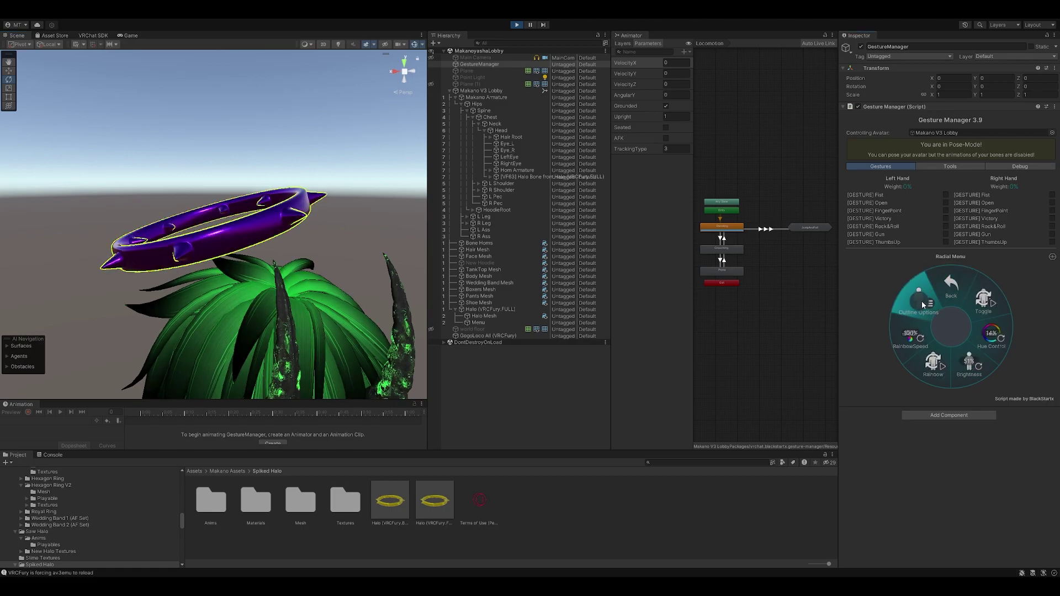
Stop play mode and replace Halo (VRCFury.FULL) with the Halo (VRCFury.BASIC) prefab.
click(516, 25)
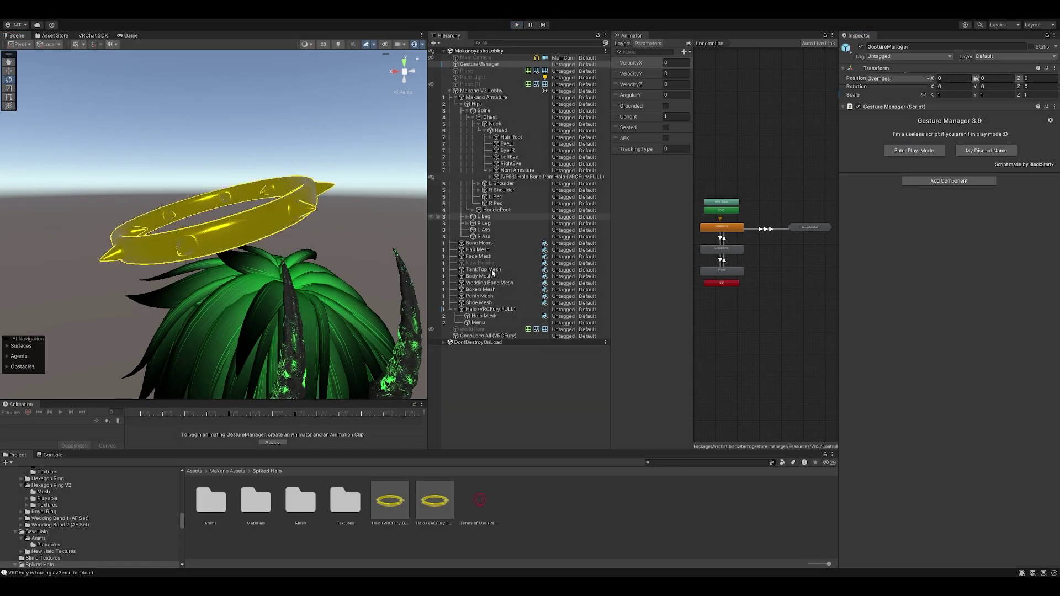
click(490, 303)
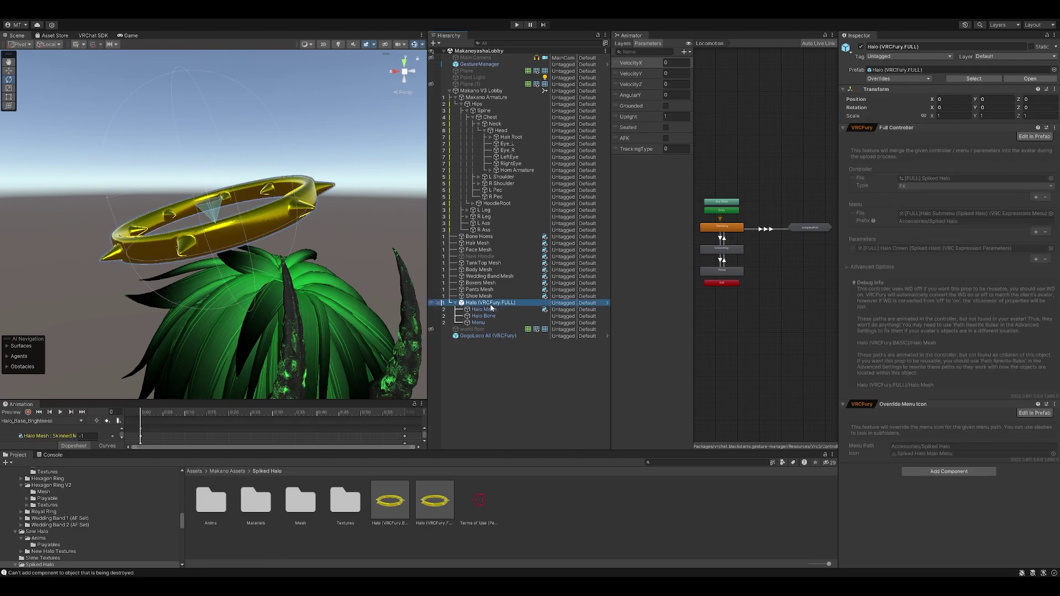
key(Delete)
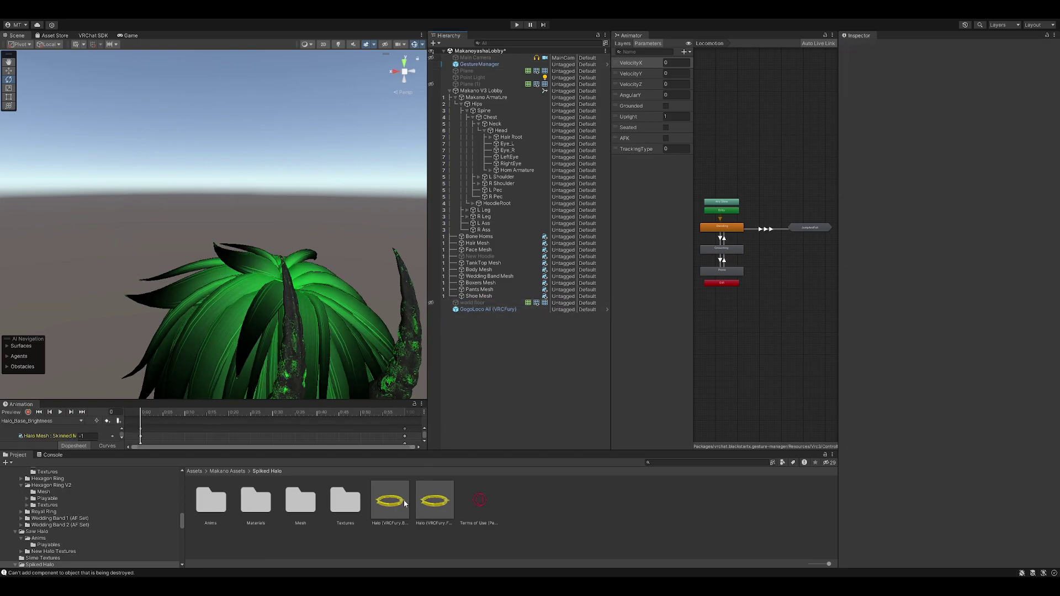
drag(396, 503, 496, 101)
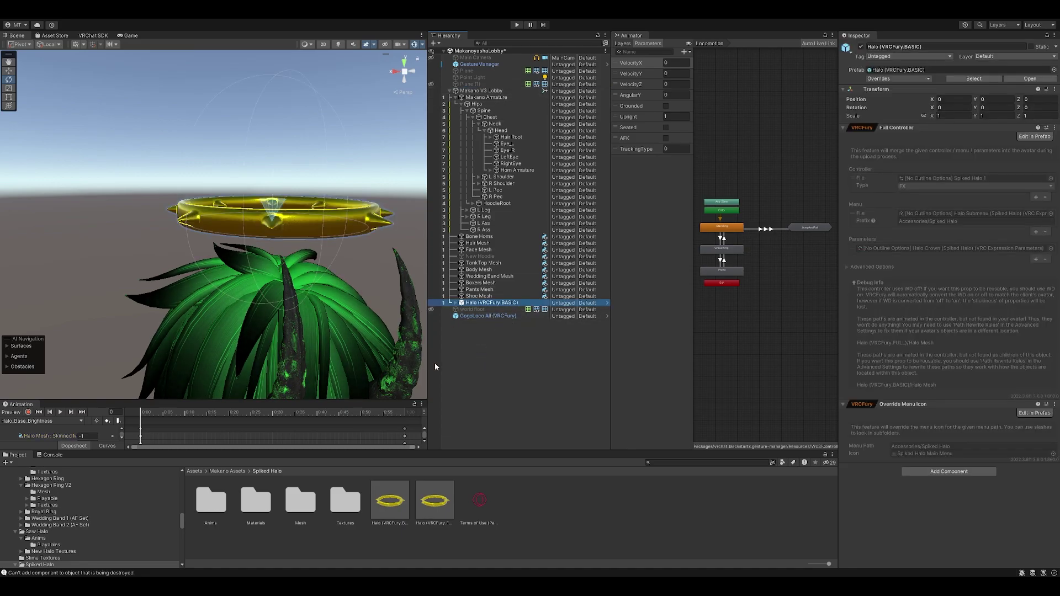
Lower the basic halo's Halo Bone slightly onto the head and start play mode.
middle_drag(338, 348, 338, 295)
scroll(338, 296, down, 3)
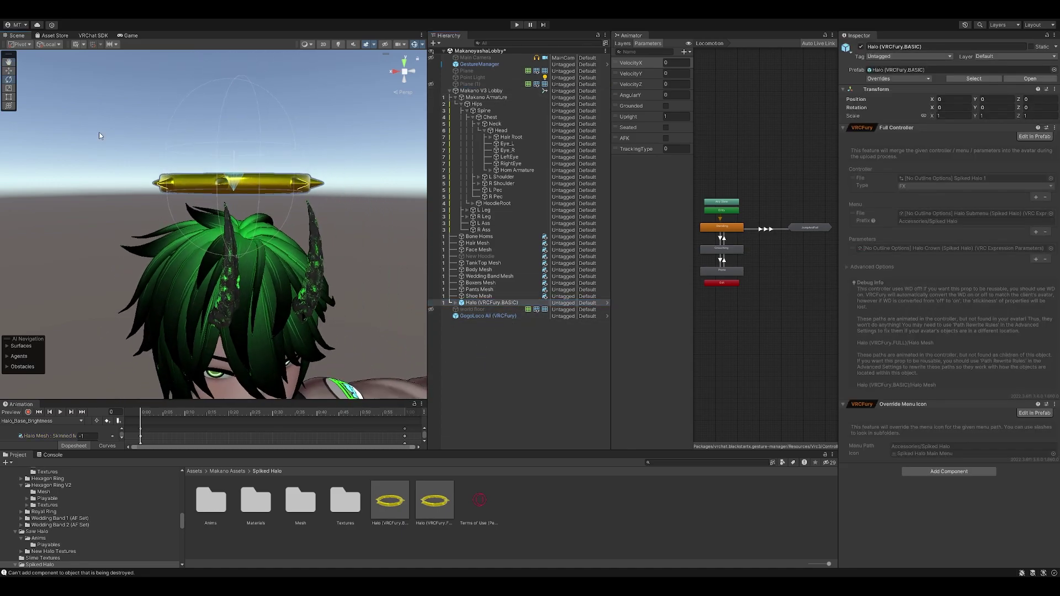
key(w)
click(486, 303)
click(456, 303)
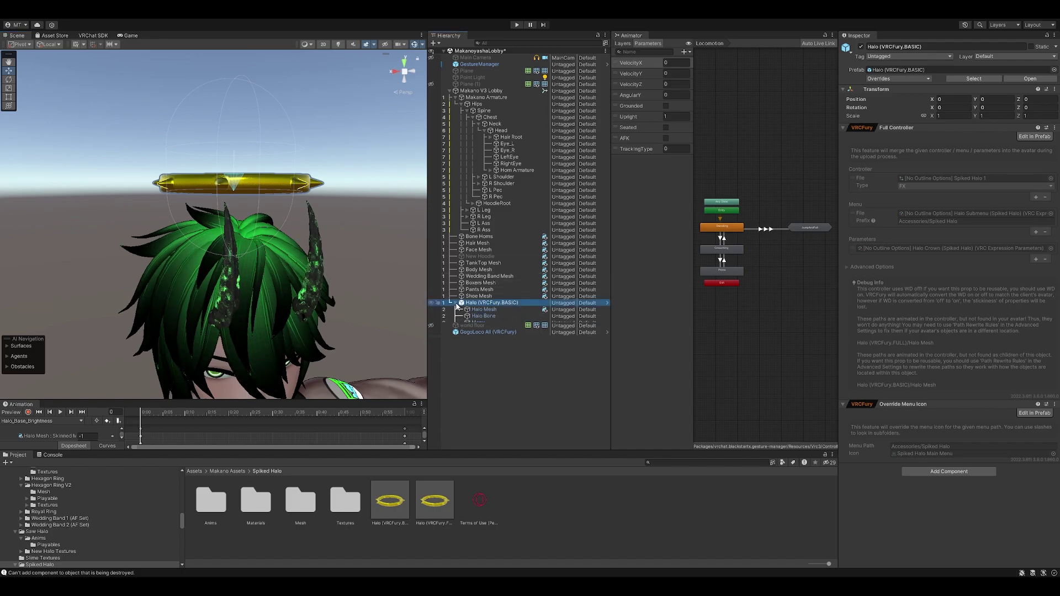
click(249, 319)
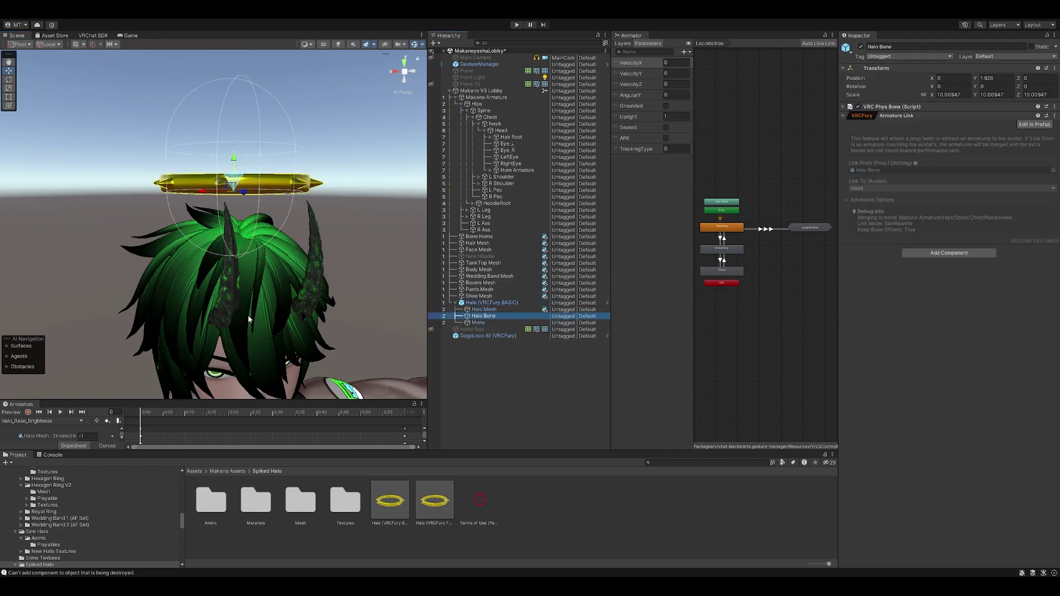
drag(236, 164, 292, 249)
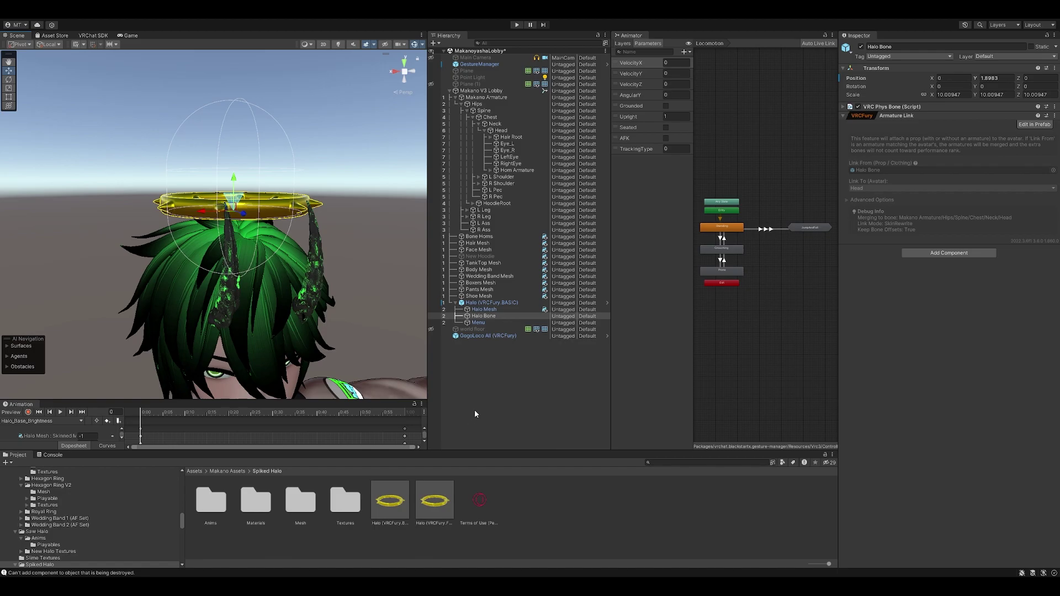
click(516, 24)
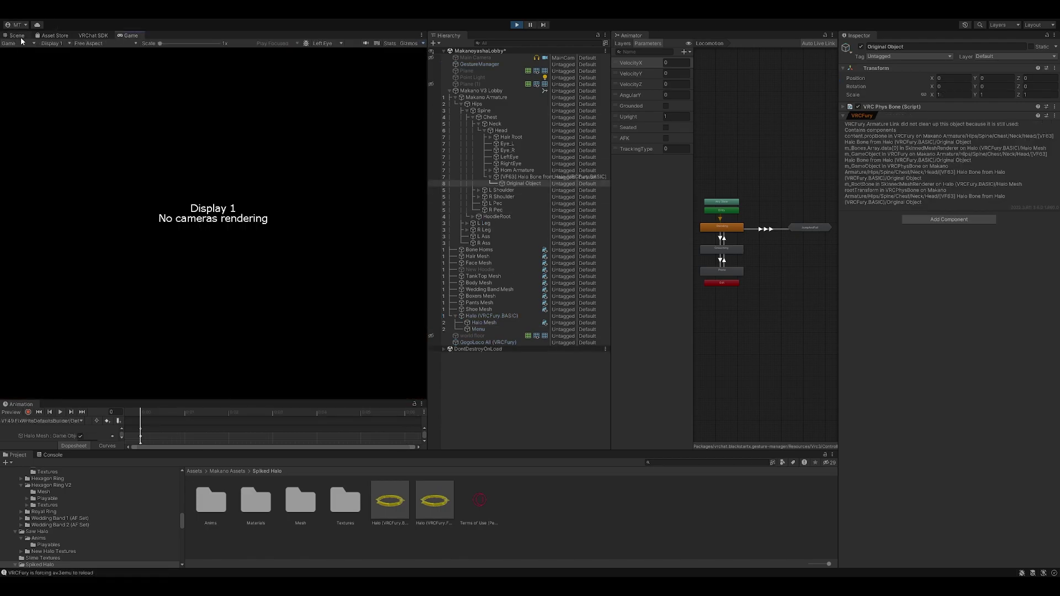
Reach the halo controls via Expressions > Accessories, toggle the halo and start hue cycling.
click(486, 64)
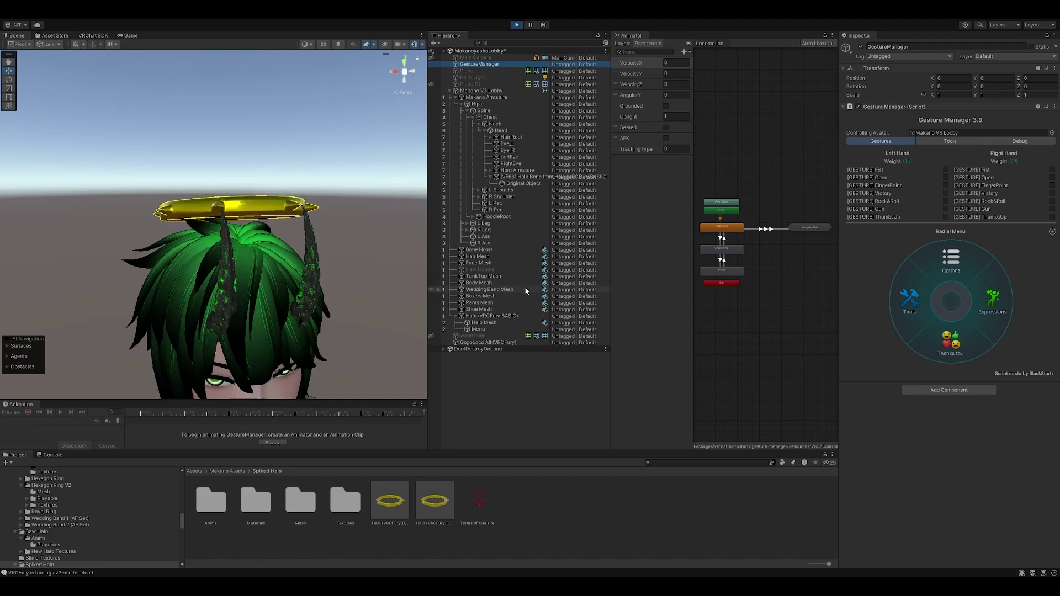
click(989, 300)
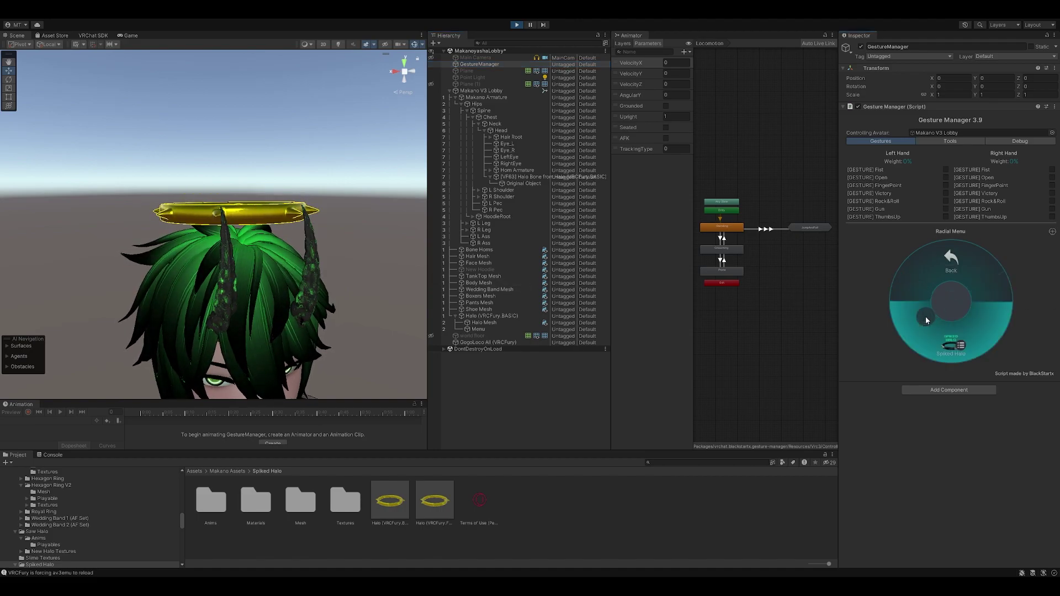
click(926, 317)
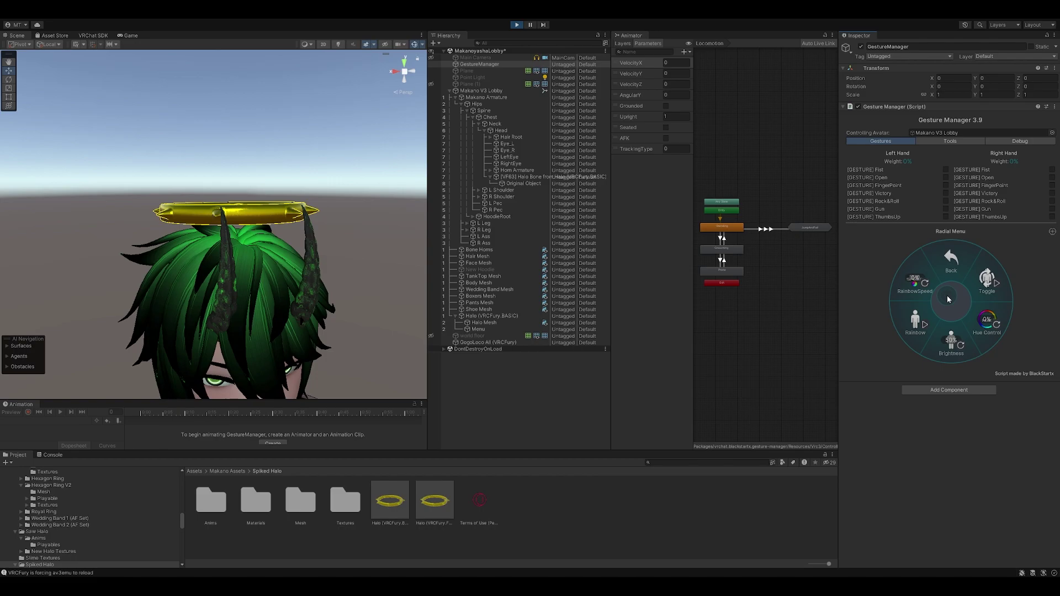
click(973, 286)
click(983, 312)
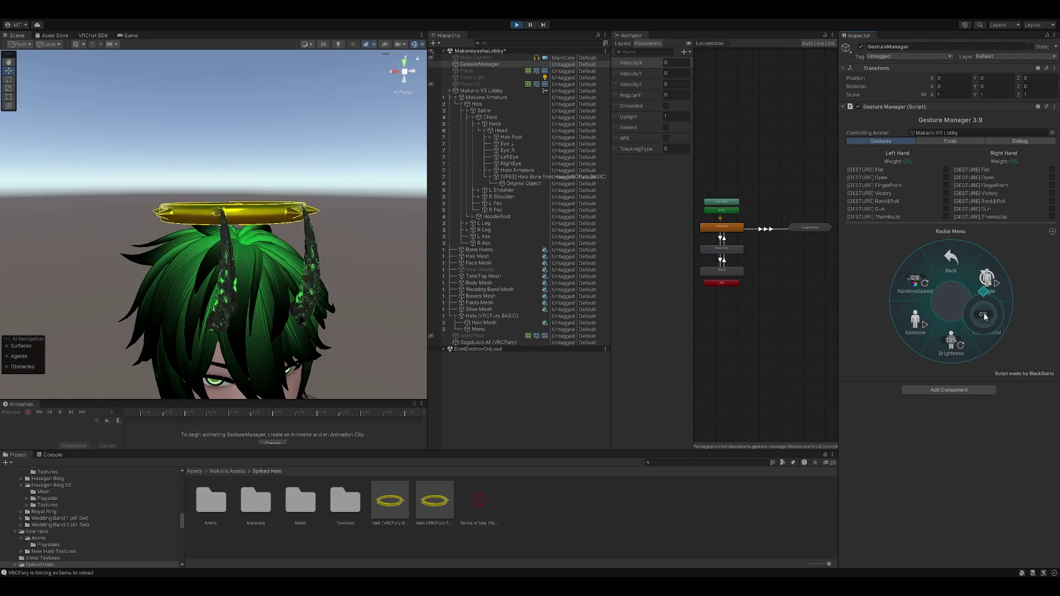
Try brightness at 1% and 49%, rainbow speed 80%, then stop rainbow and exit play mode.
drag(957, 330, 967, 293)
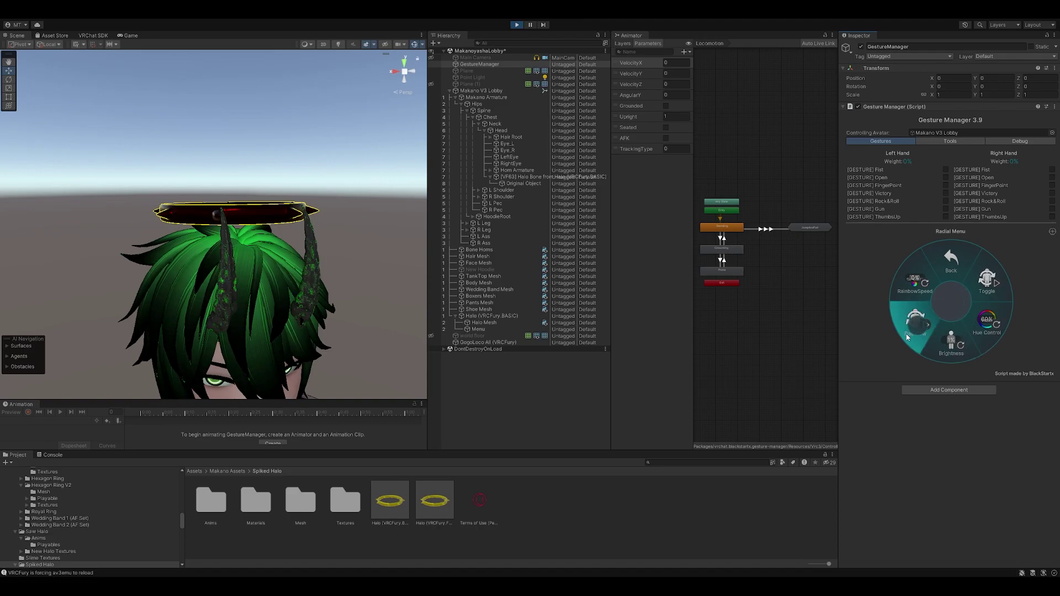
click(914, 326)
drag(951, 339, 953, 360)
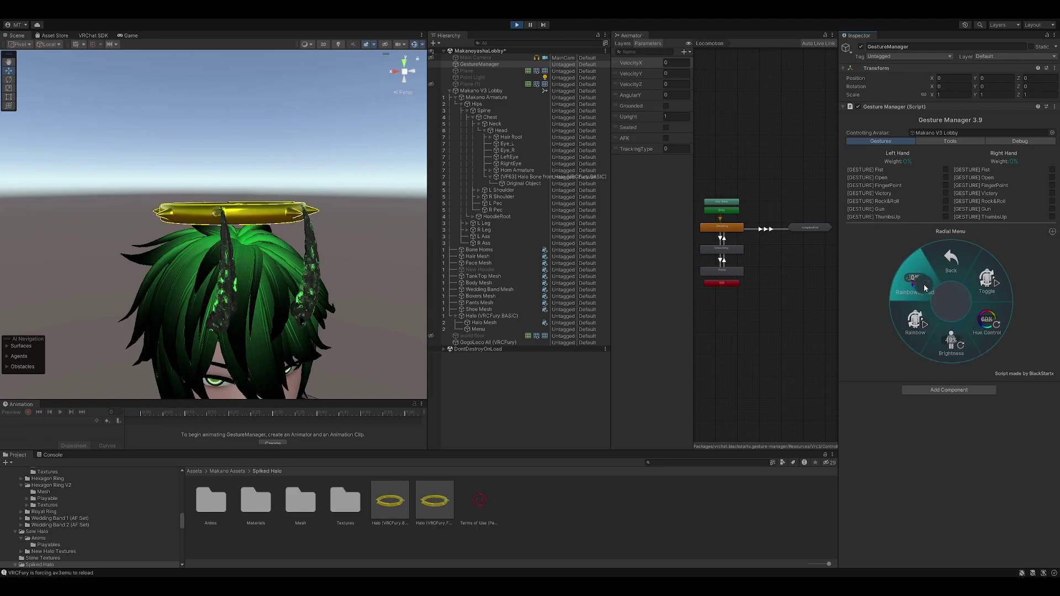
drag(927, 279, 912, 279)
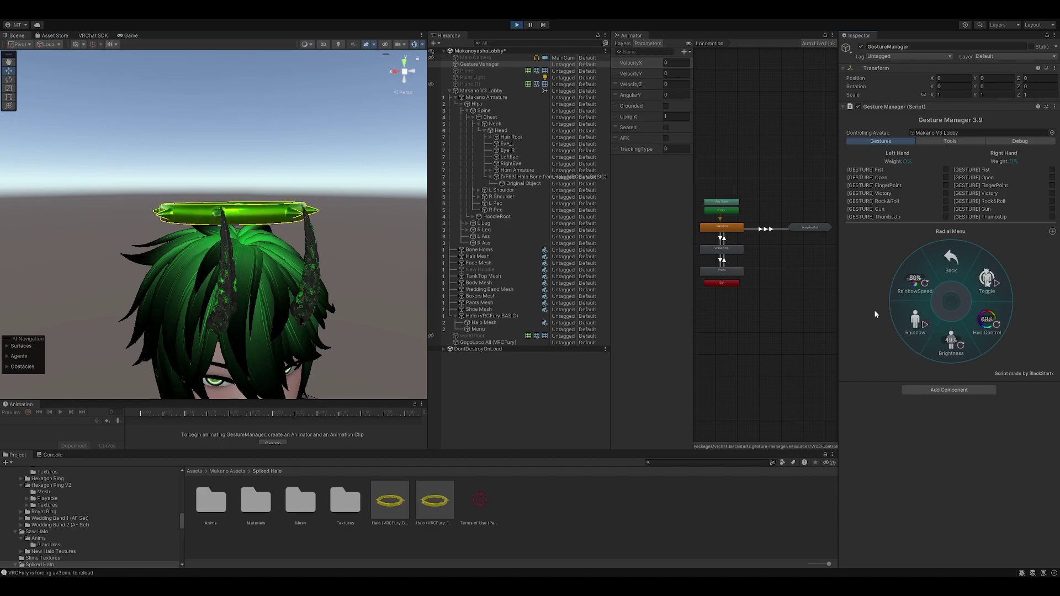
click(891, 329)
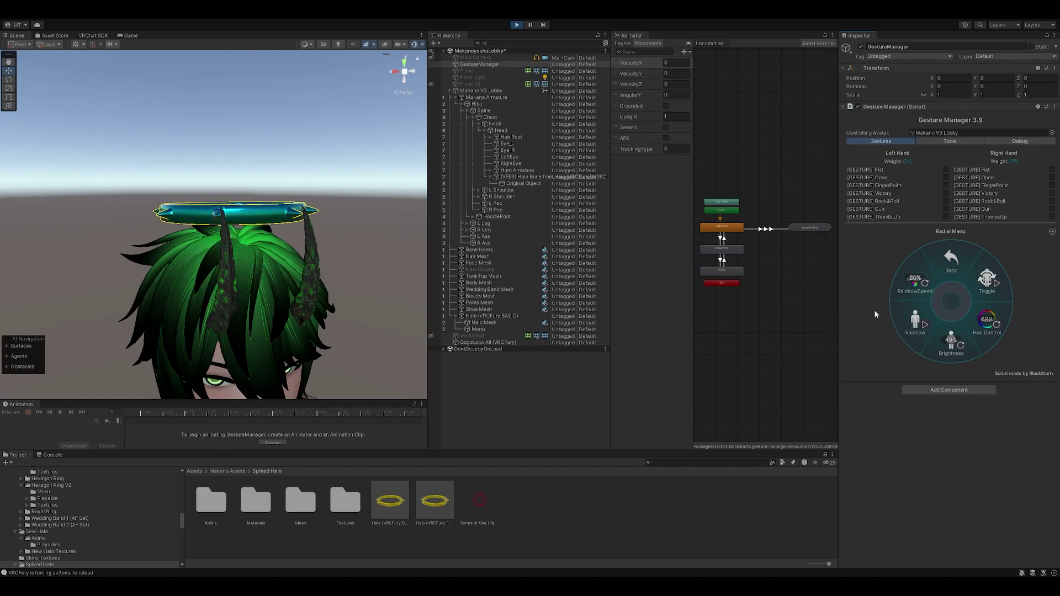
click(519, 24)
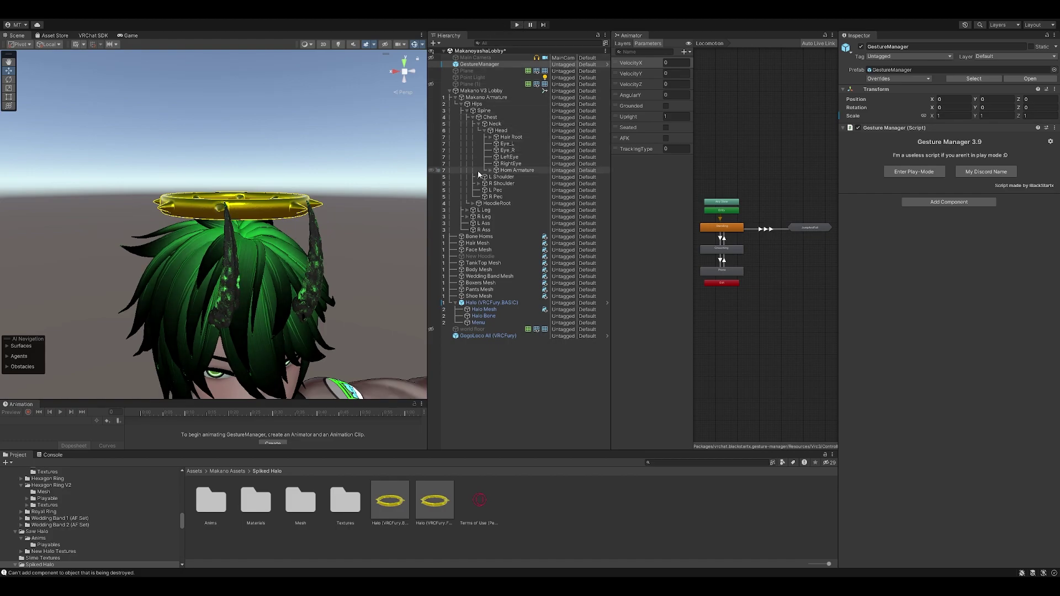
Preview the OutlineBlack, OutlineWhite and OutlineColor materials, then duplicate OutlineColor and apply the copy to the halo.
double_click(269, 507)
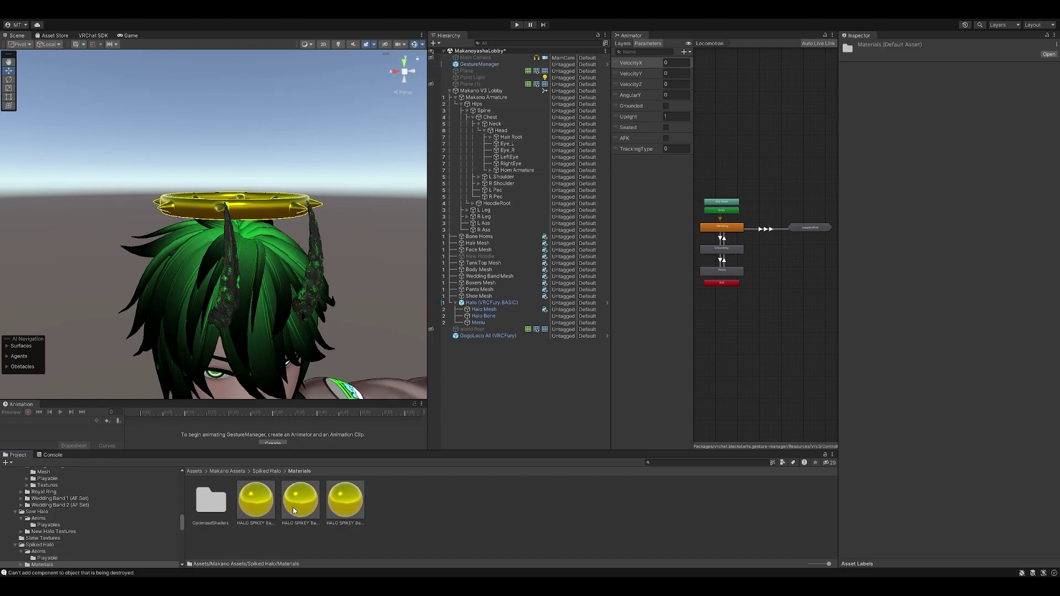
click(257, 503)
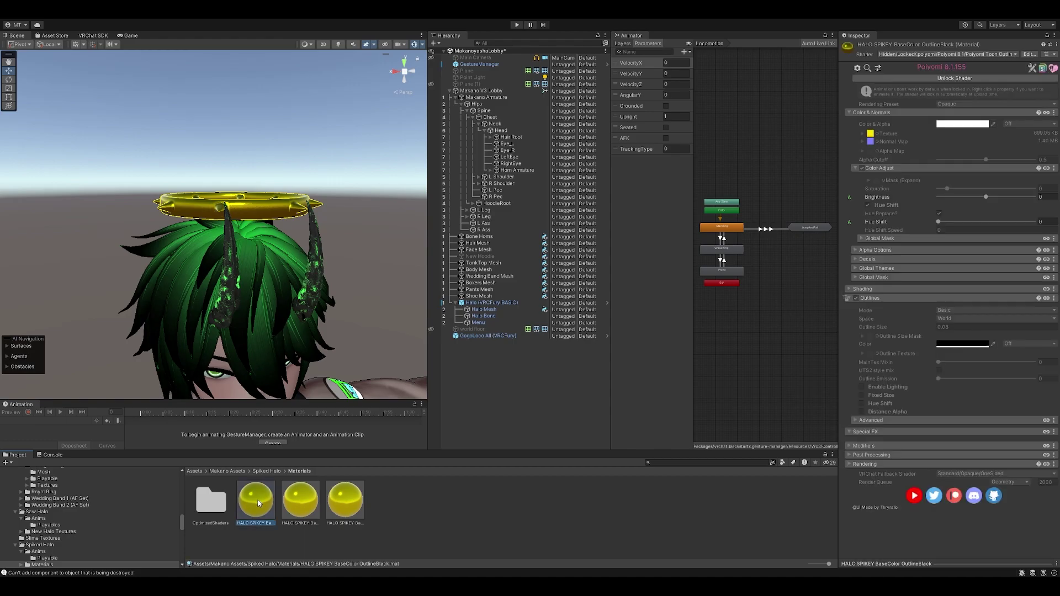
click(352, 504)
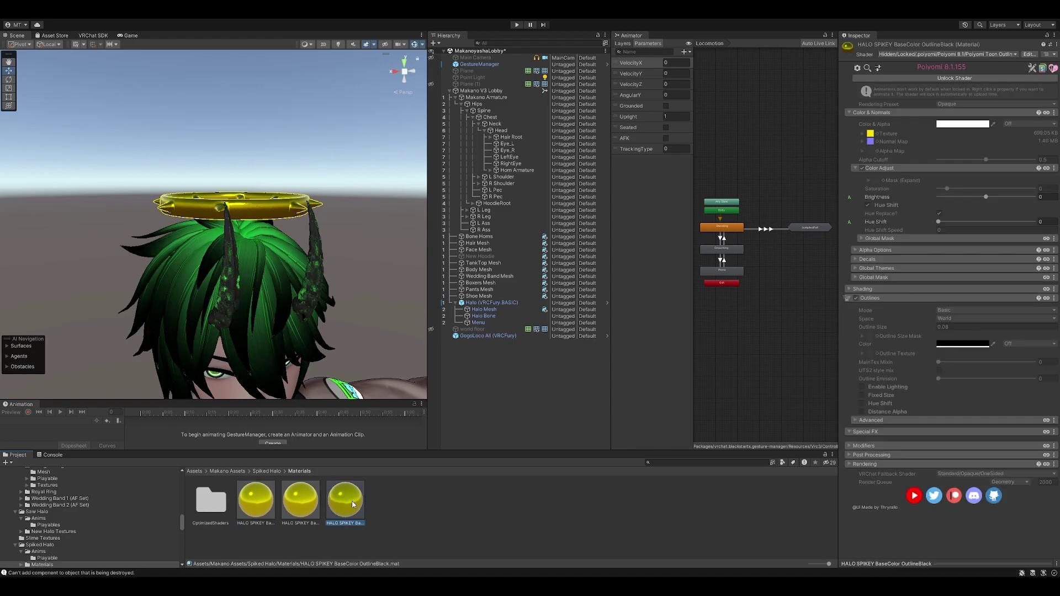
click(316, 500)
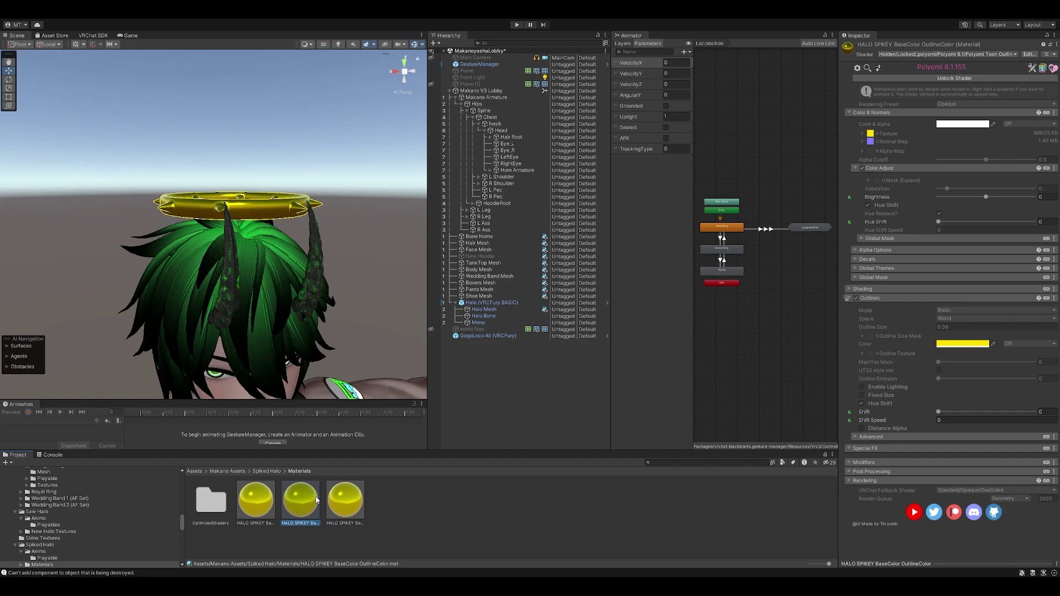
key(ctrl+d)
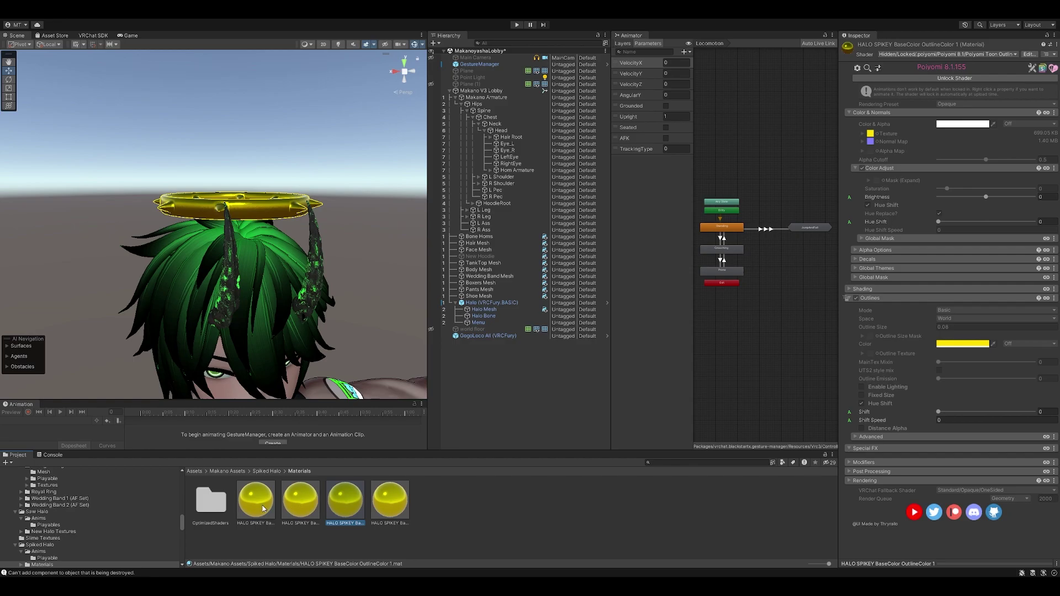
mouse_move(345, 500)
mouse_down()
mouse_move(309, 359)
mouse_move(237, 203)
mouse_up()
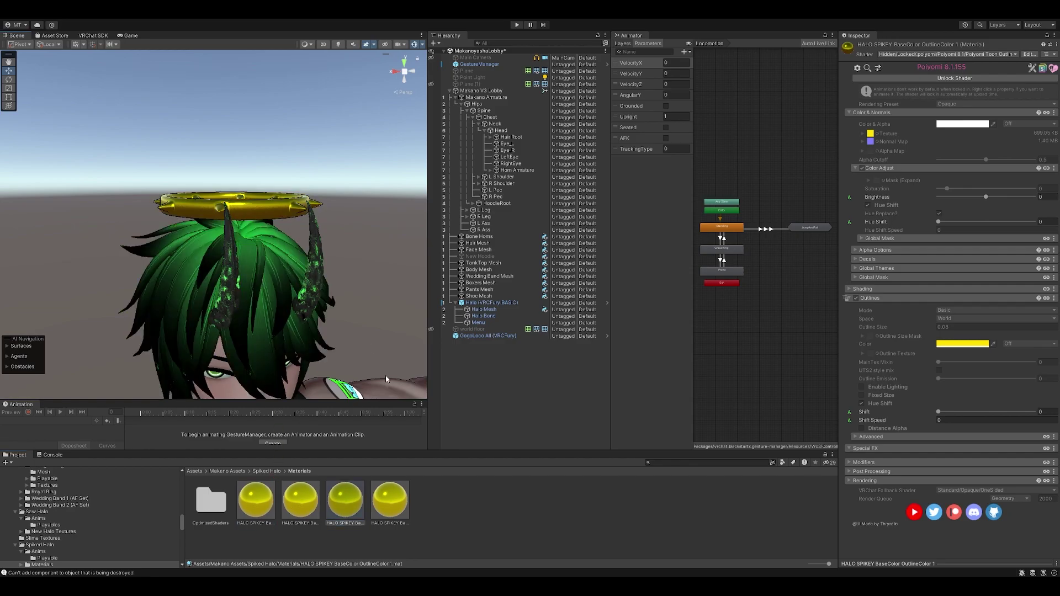
drag(390, 500, 262, 204)
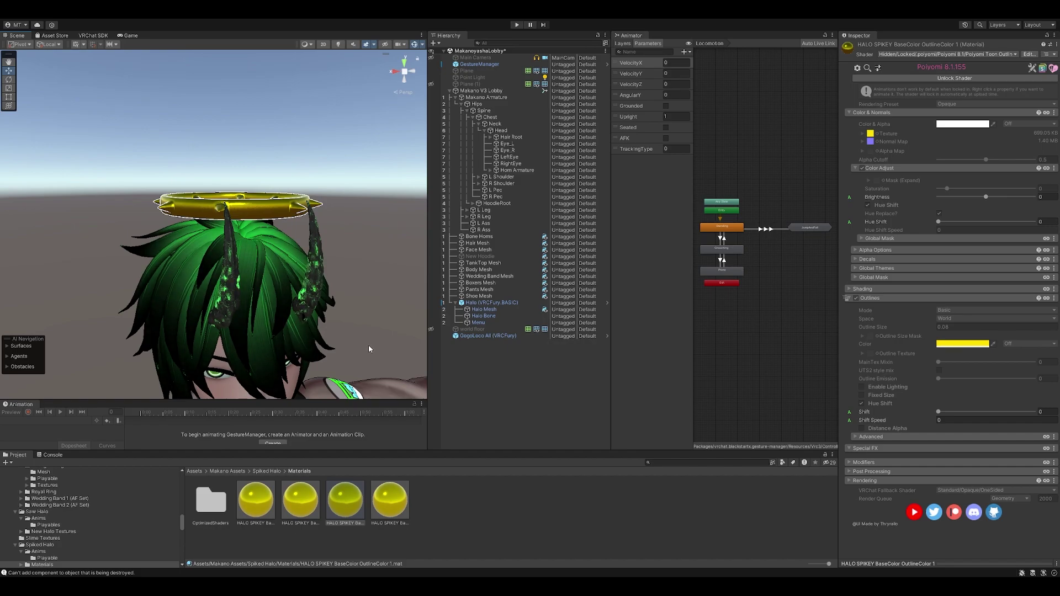
click(360, 492)
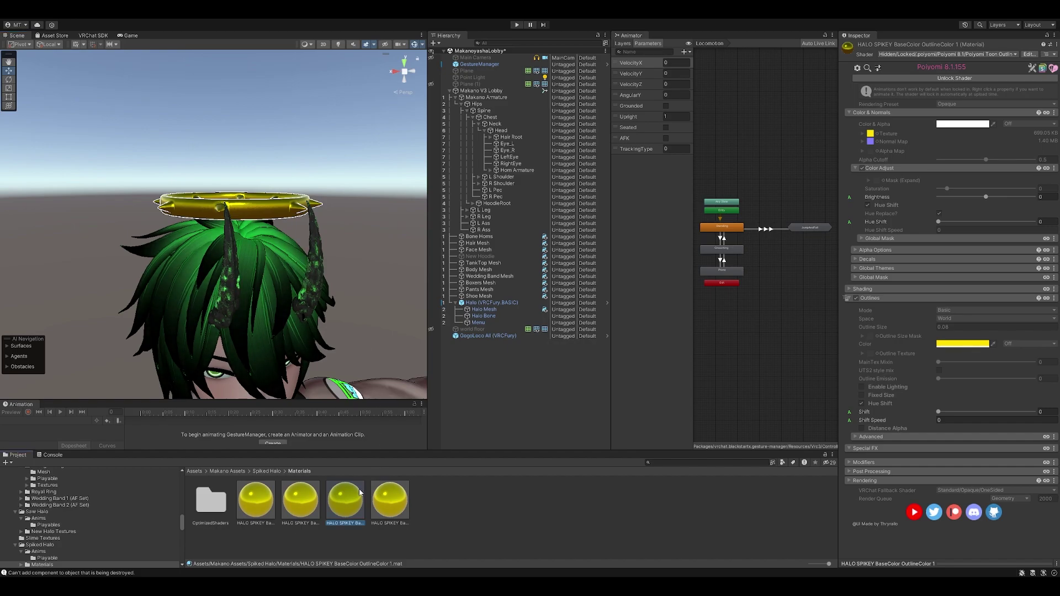
drag(360, 492, 277, 212)
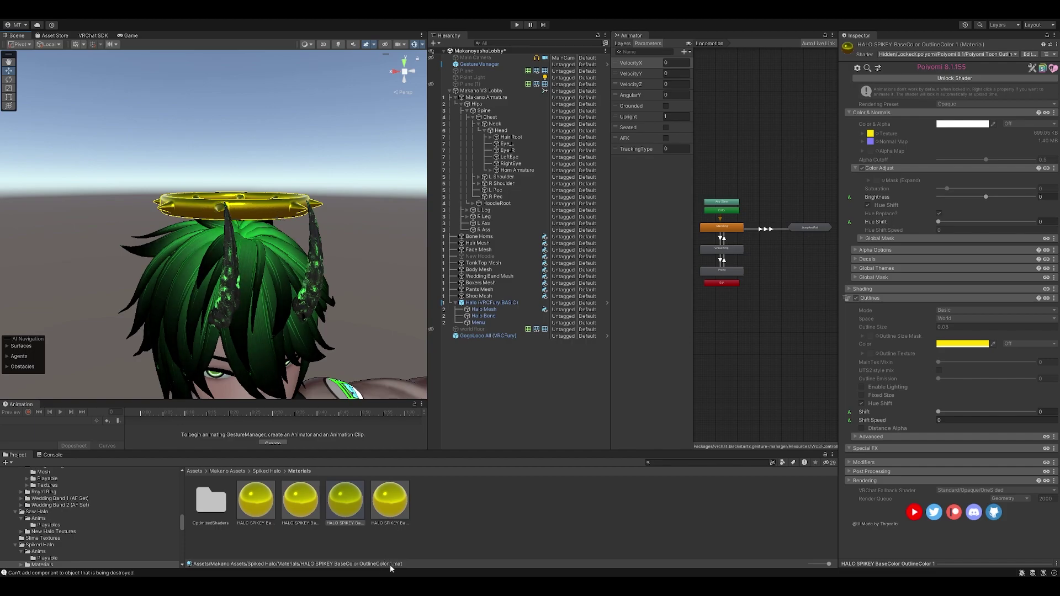
Rename the copy 'HALO SPIKEY BaseColor OutlineColor Custom' and unlock its shader for editing.
click(359, 522)
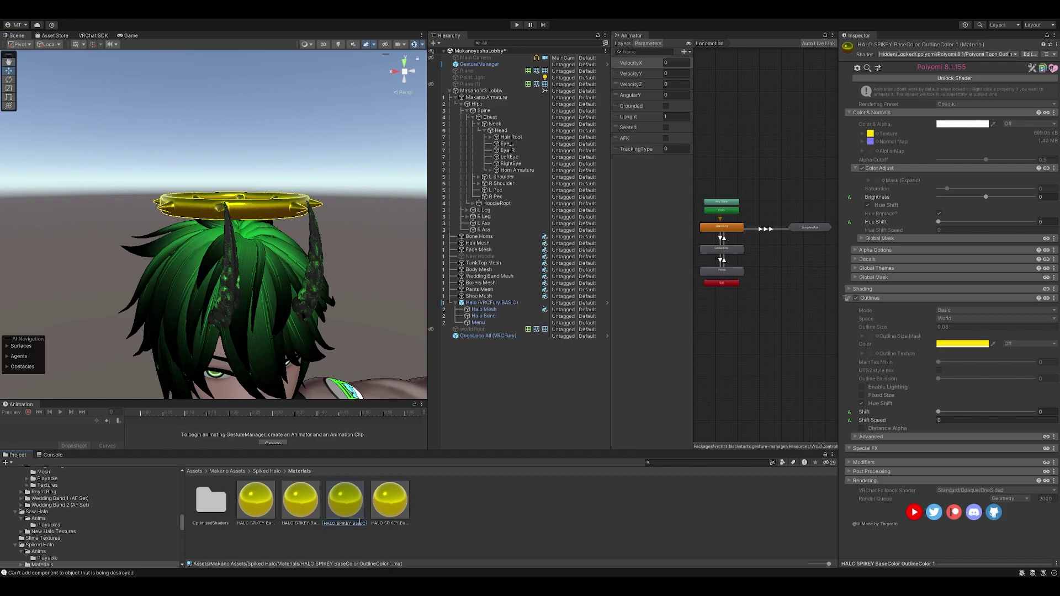
key(End)
key(BackSpace)
text(Custom)
key(Return)
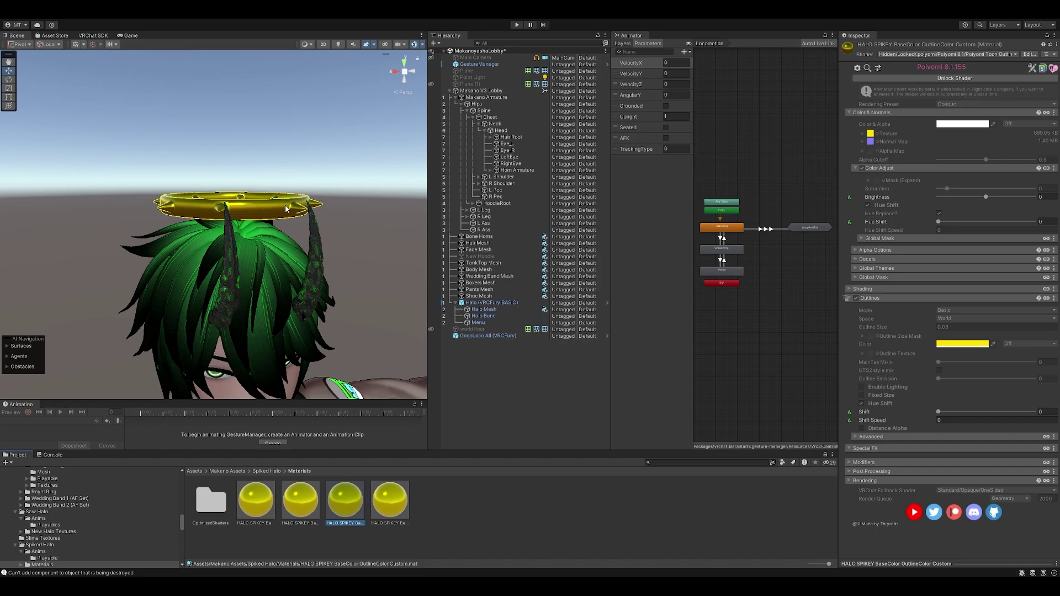
click(954, 78)
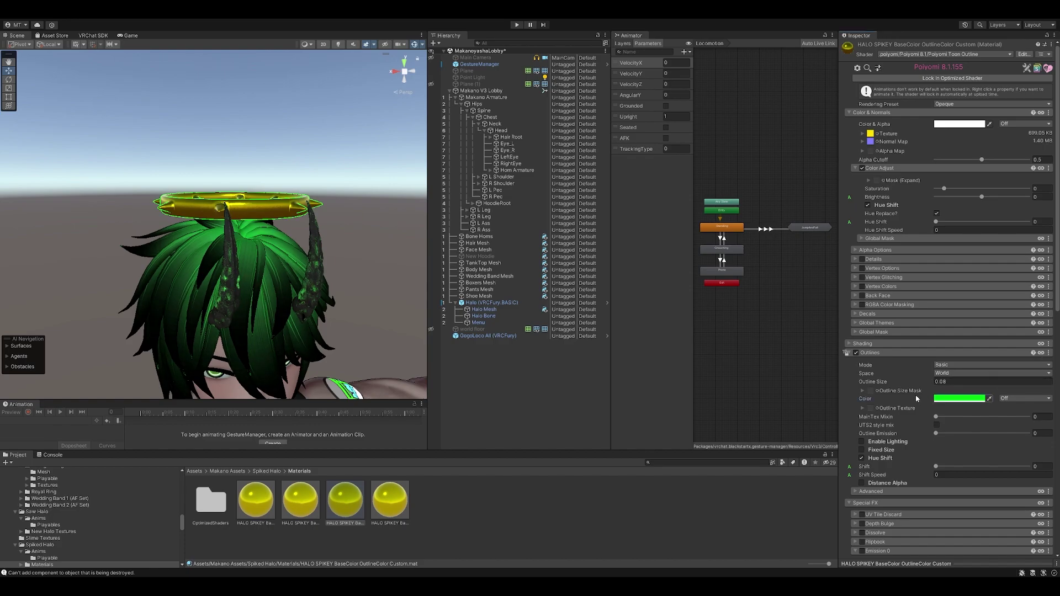
click(937, 79)
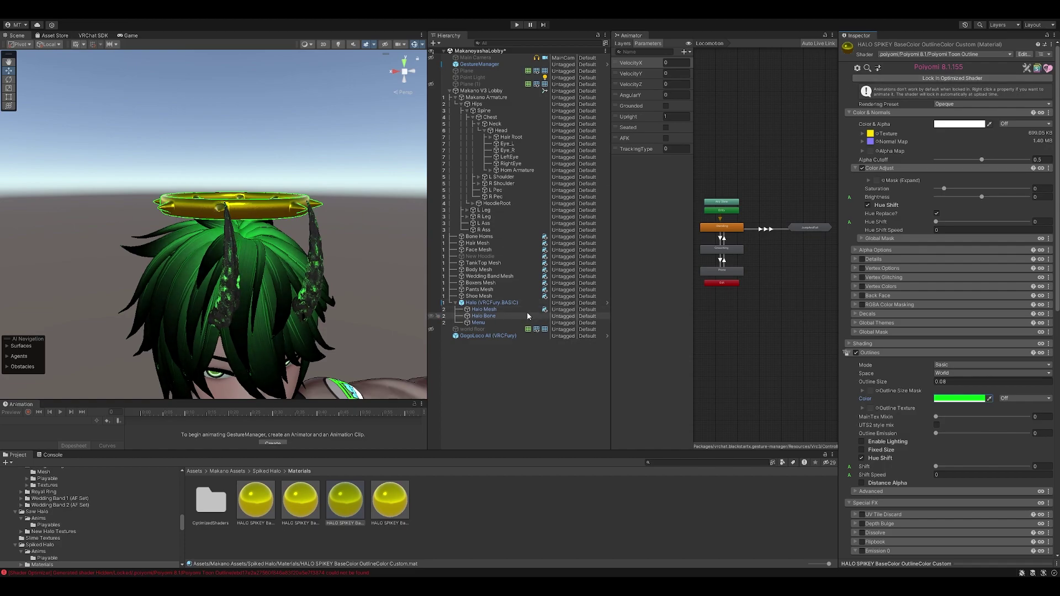
click(356, 496)
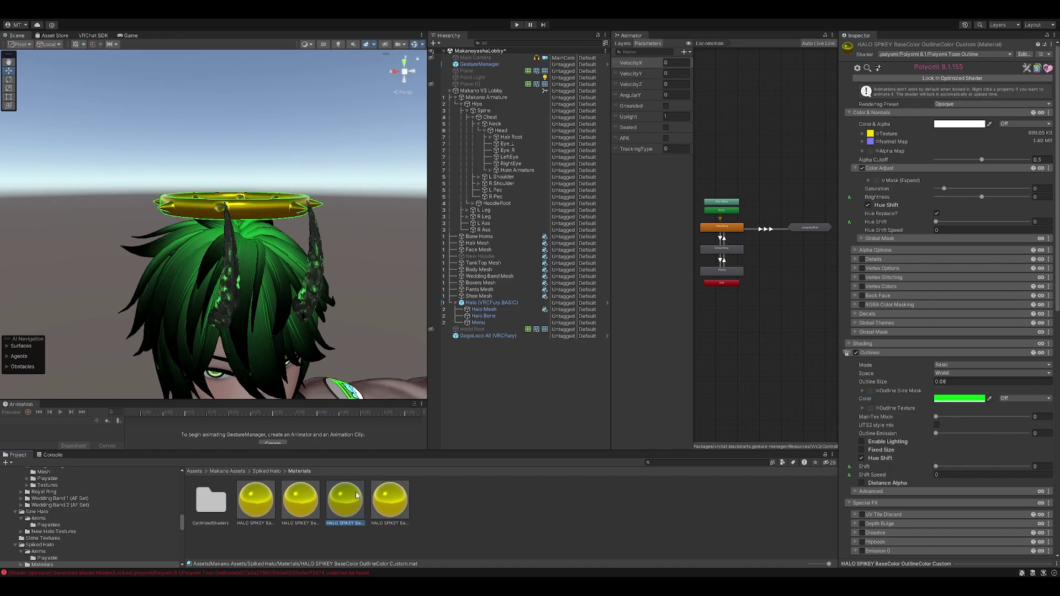
Delete the custom halo material and assign the OutlineBlack material to Halo Mesh.
key(Delete)
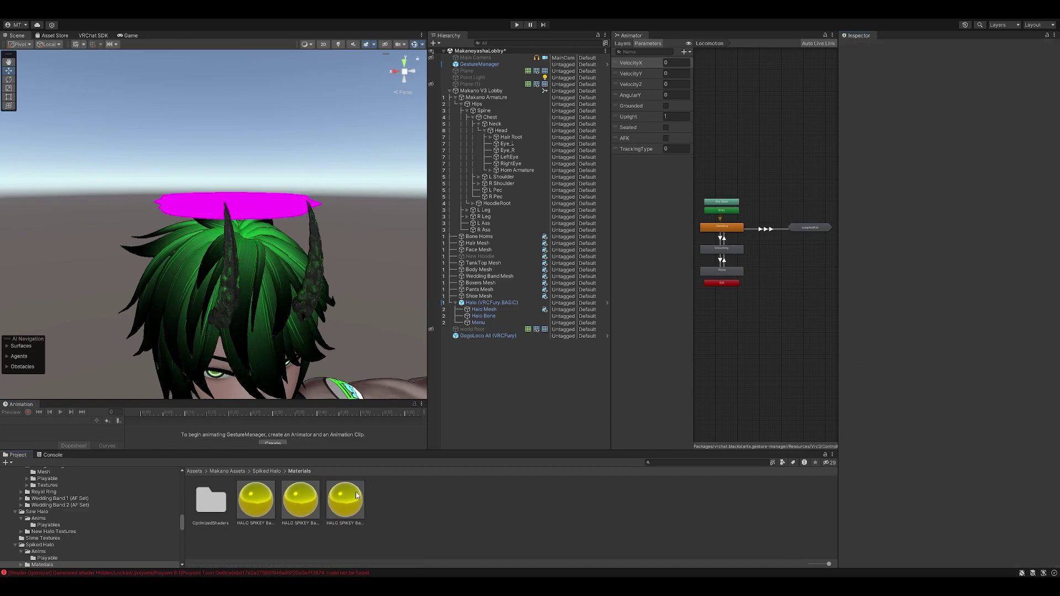
click(254, 505)
drag(264, 496, 492, 313)
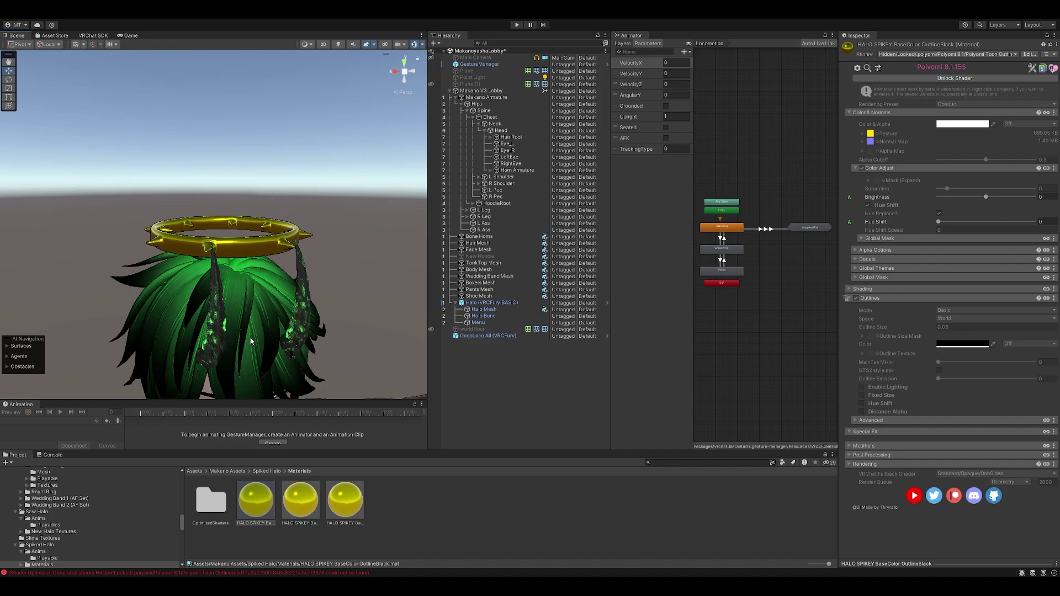
Duplicate the OutlineColor material, then delete the new copy.
click(304, 489)
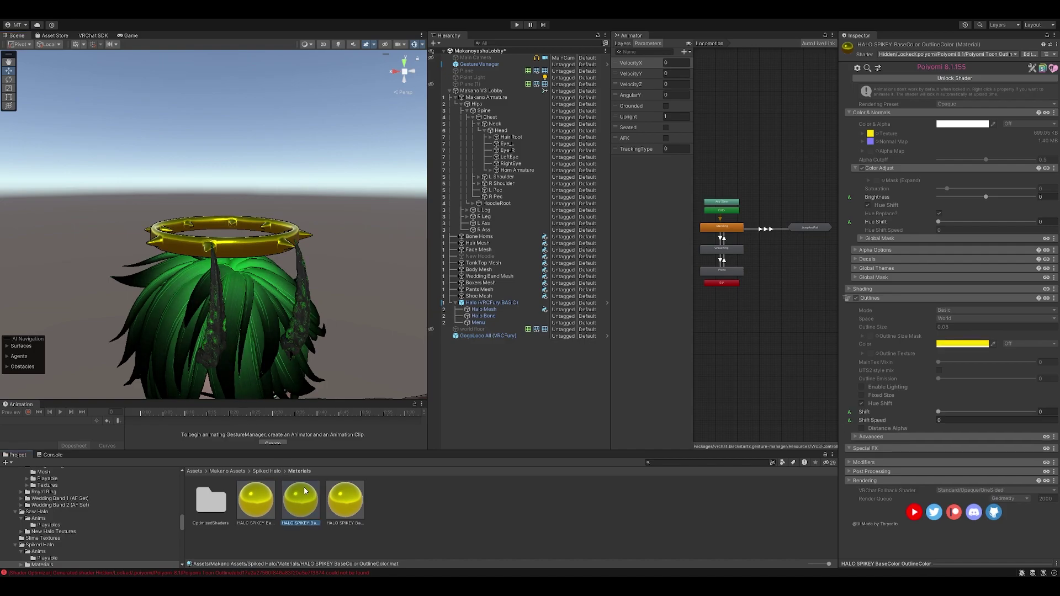
key(ctrl+d)
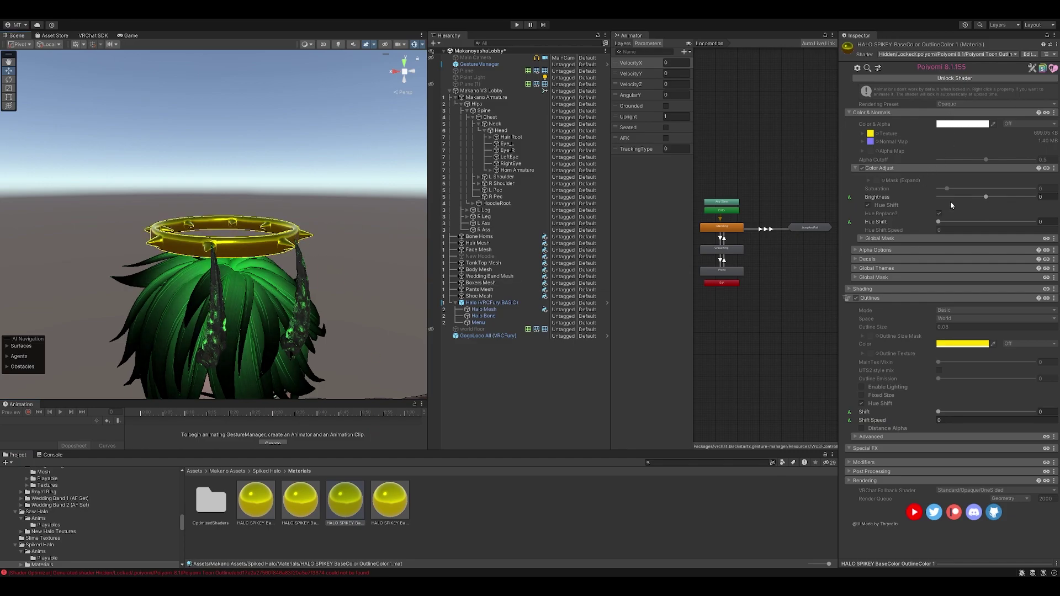
click(353, 505)
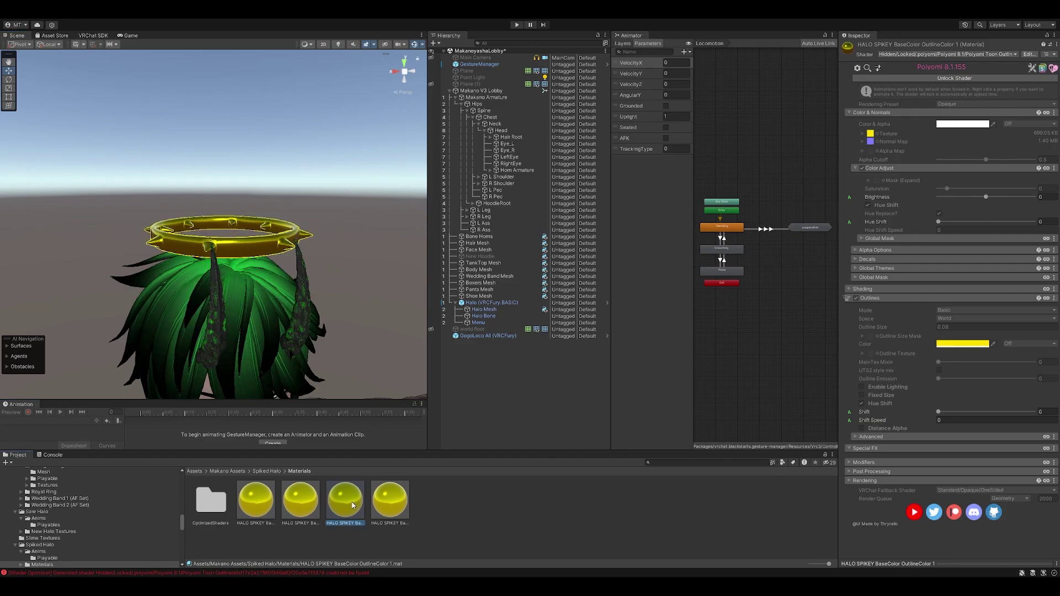
key(Delete)
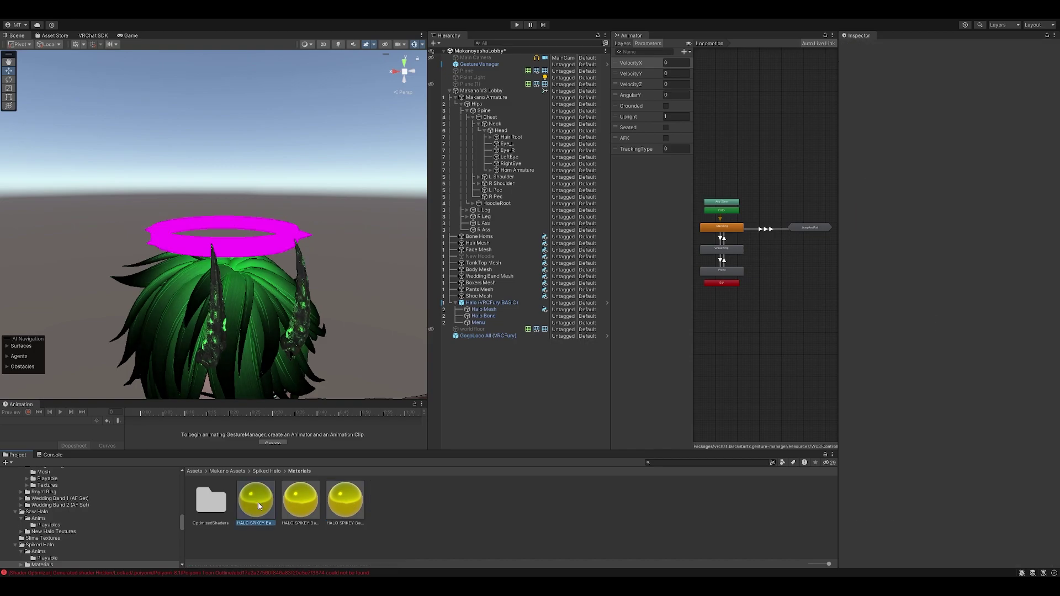
Drag the first HALO SPIKEY material from the Project window back onto the halo in the Scene.
drag(258, 502, 232, 229)
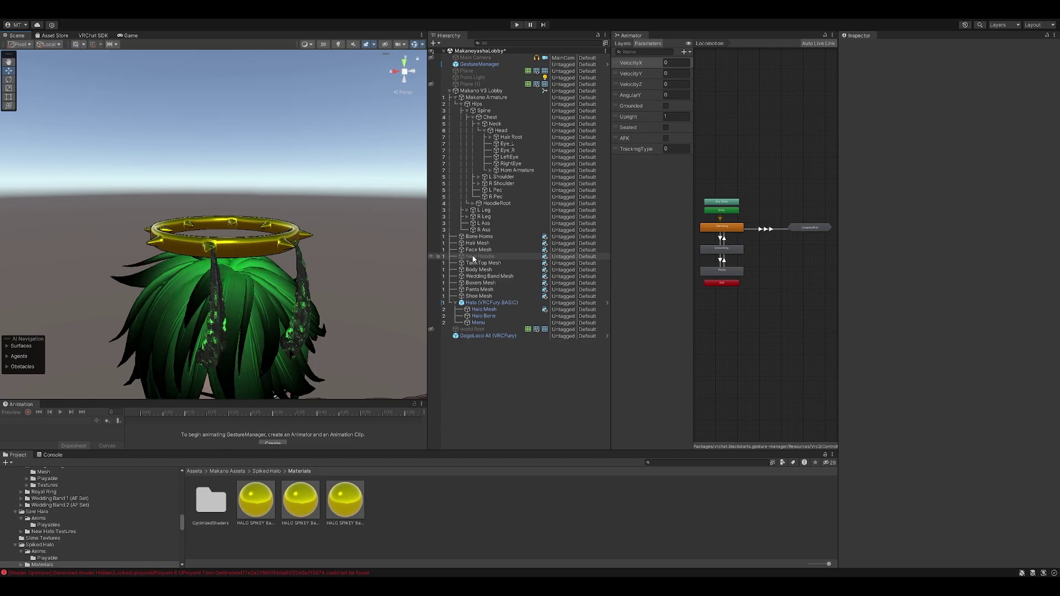
Delete Halo (VRCFury.BASIC) and add the Halo (VRCFury.FULL) prefab under Makano V3 Lobby.
click(467, 303)
key(h)
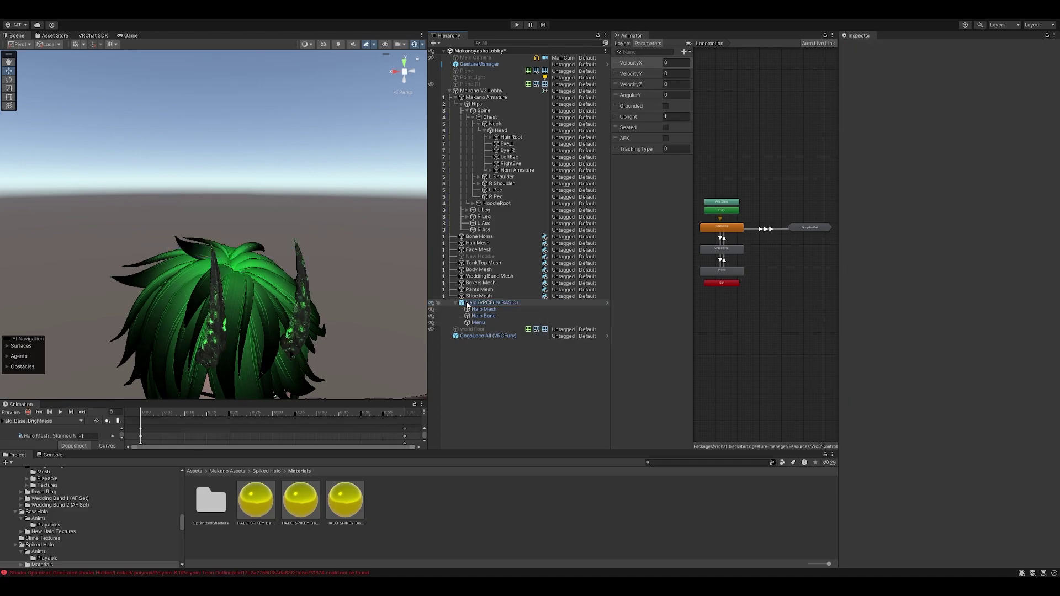
key(Delete)
click(267, 471)
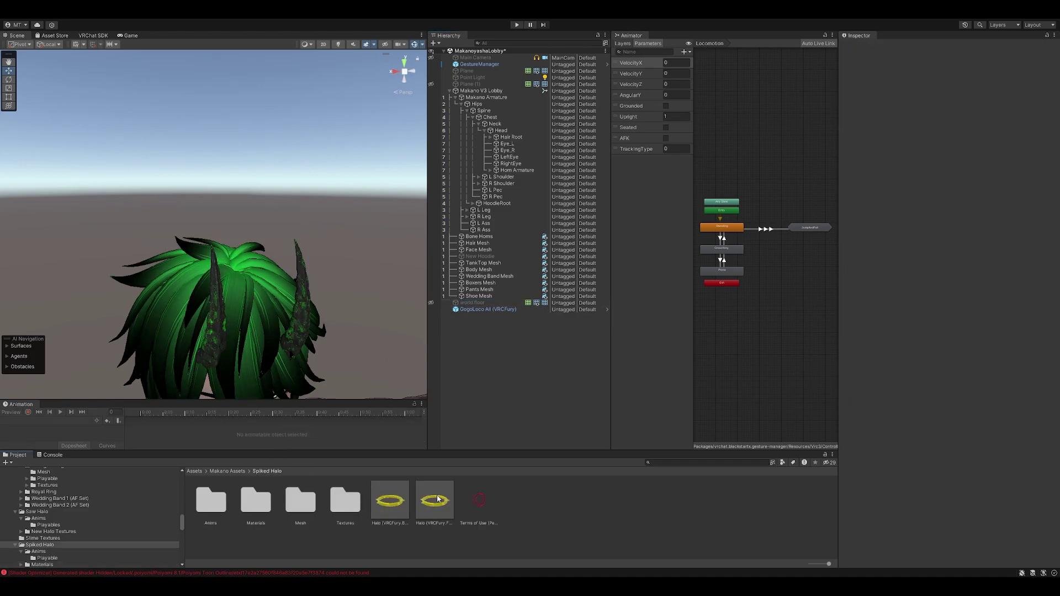
drag(438, 498, 512, 88)
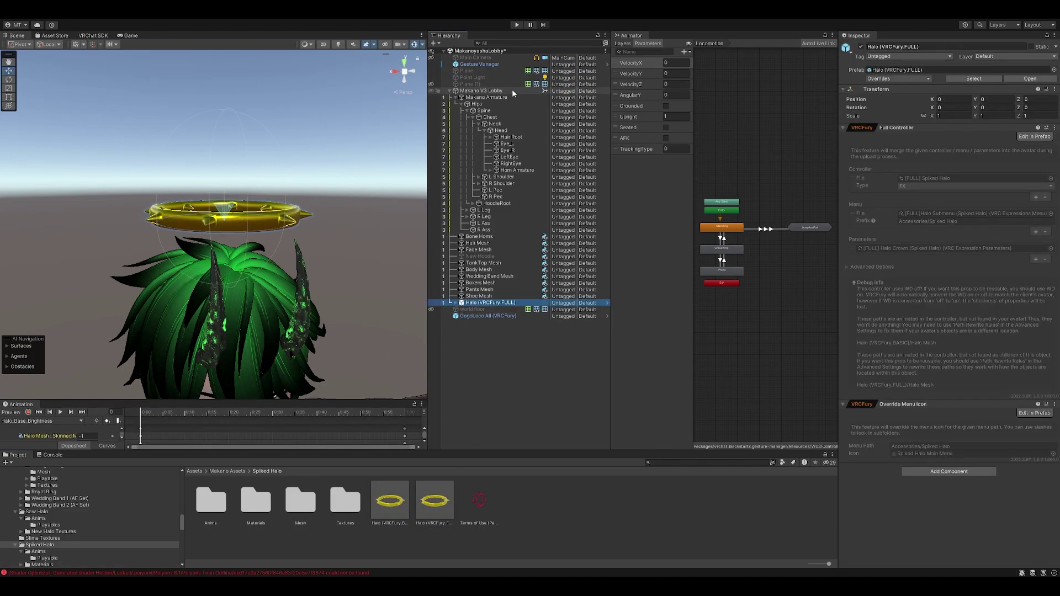